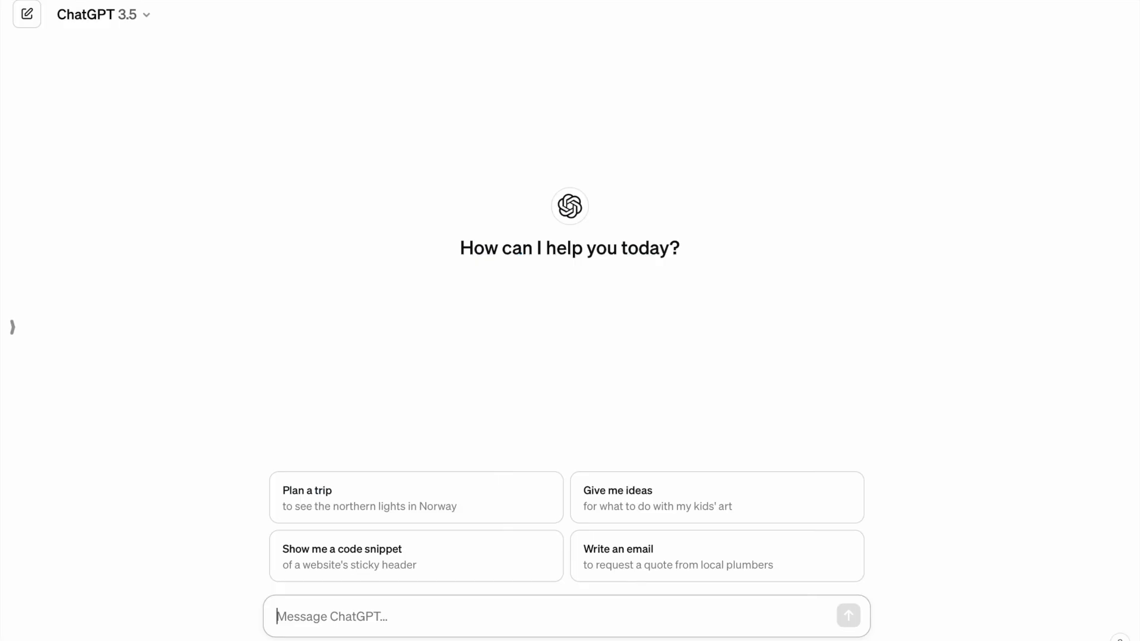
Ask ChatGPT 'What is a Project Plan?'
{"action": "type", "text": "What is a Pro"}
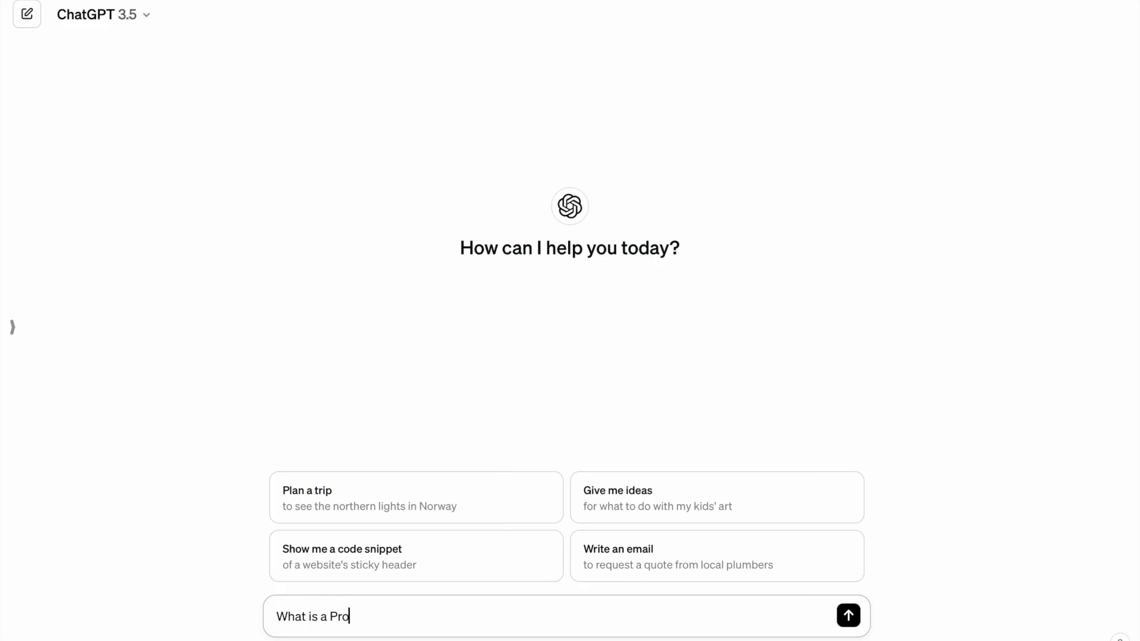
{"action": "type", "text": "ject Plan?"}
{"action": "key", "text": "Return"}
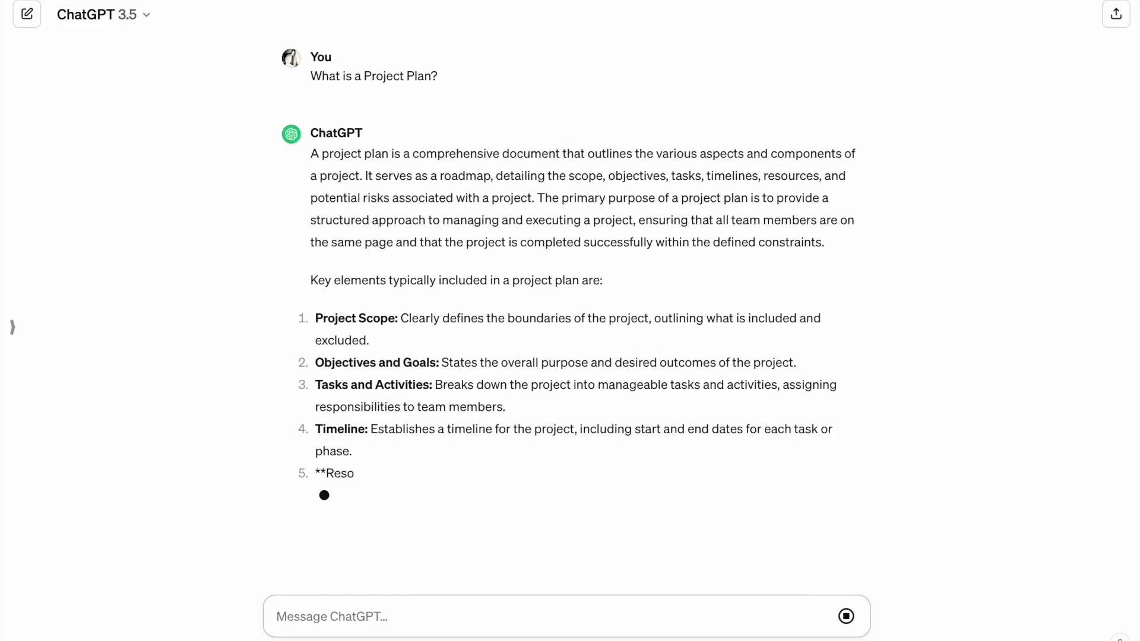
{"action": "scroll", "coordinate": [466, 564], "scroll_direction": "up", "scroll_amount": 10}
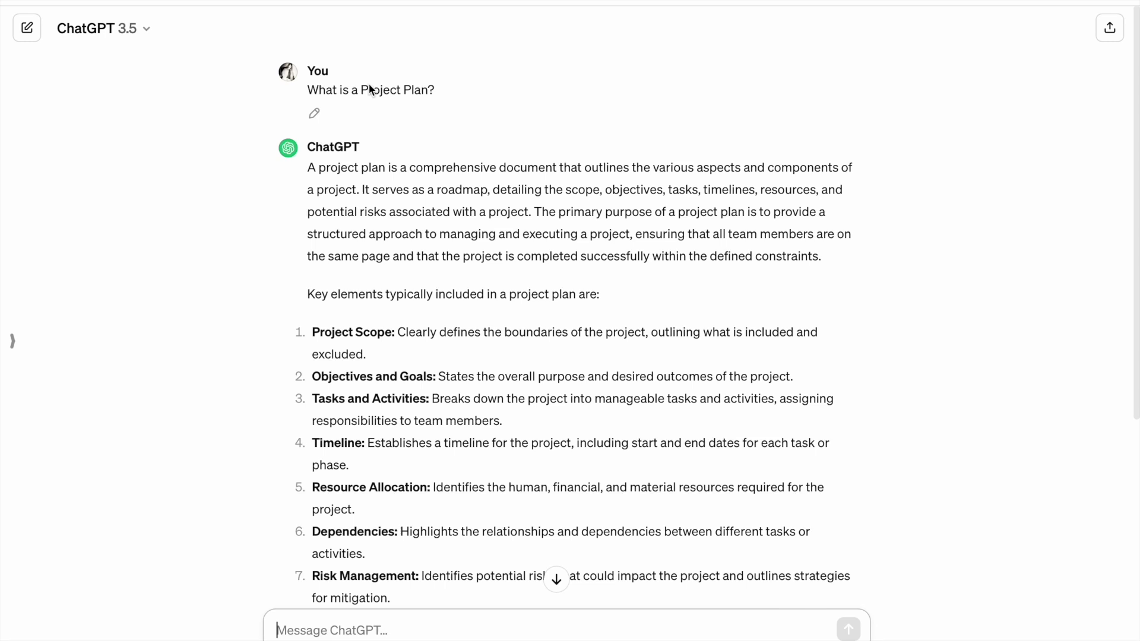
Highlight key phrases in the answer: comprehensive document, roadmap description and primary purpose
{"action": "left_click", "coordinate": [412, 172]}
{"action": "left_click_drag", "start_coordinate": [411, 173], "coordinate": [553, 173]}
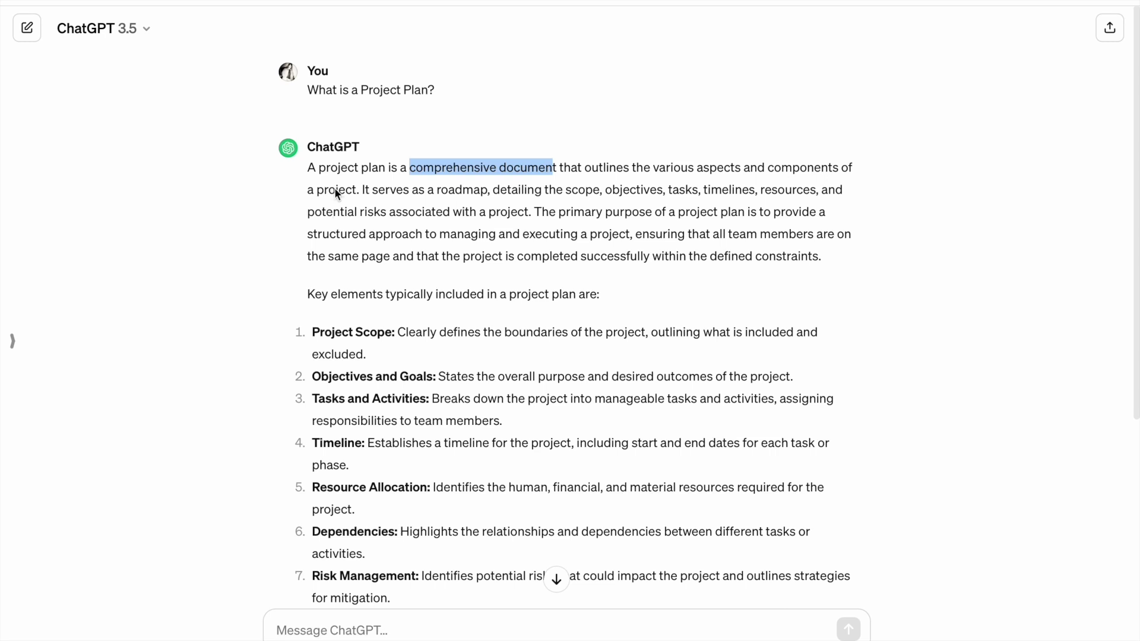
{"action": "left_click_drag", "start_coordinate": [361, 191], "coordinate": [602, 205]}
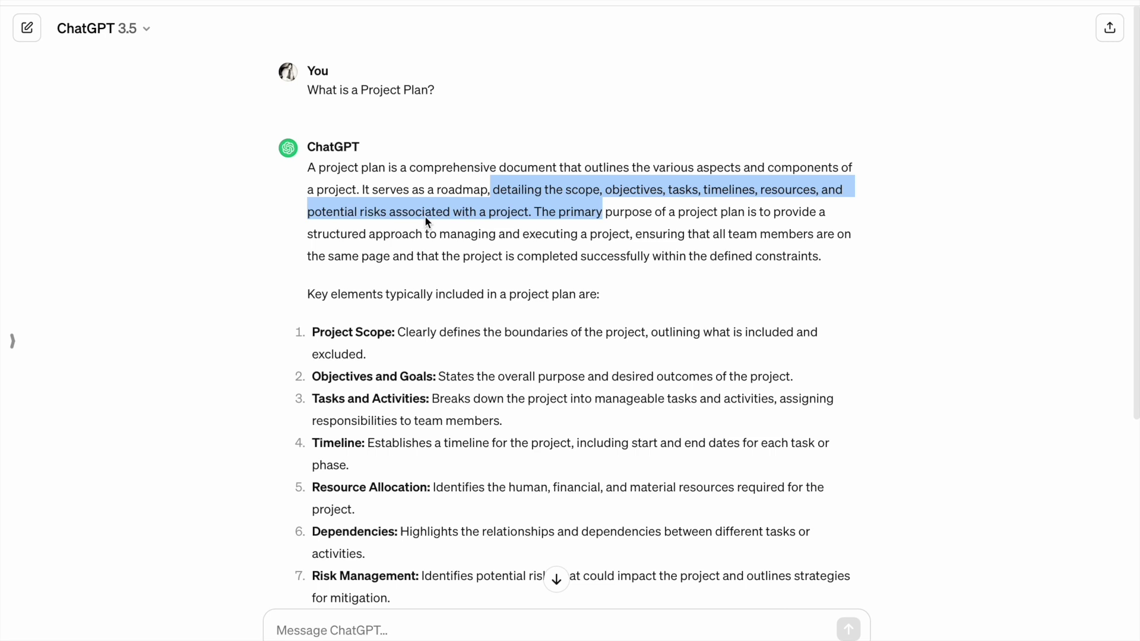
{"action": "left_click", "coordinate": [540, 215]}
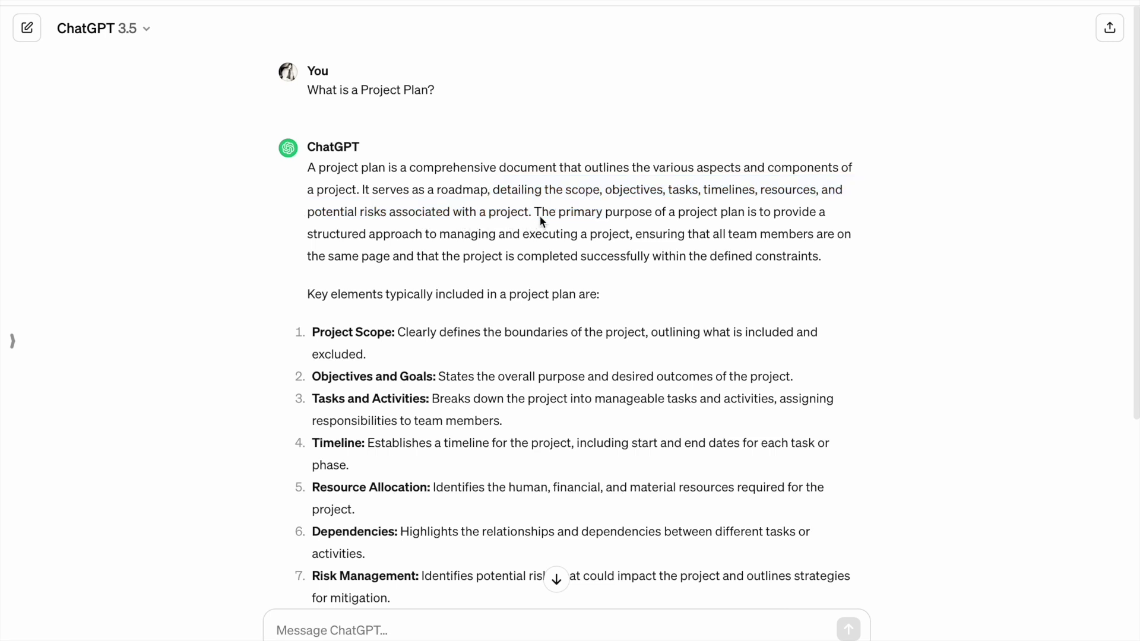
{"action": "mouse_move", "coordinate": [535, 214]}
{"action": "left_mouse_down"}
{"action": "mouse_move", "coordinate": [774, 214]}
{"action": "mouse_move", "coordinate": [739, 231]}
{"action": "mouse_move", "coordinate": [399, 246]}
{"action": "mouse_move", "coordinate": [580, 237]}
{"action": "mouse_move", "coordinate": [764, 254]}
{"action": "mouse_move", "coordinate": [415, 247]}
{"action": "mouse_move", "coordinate": [646, 269]}
{"action": "left_mouse_up"}
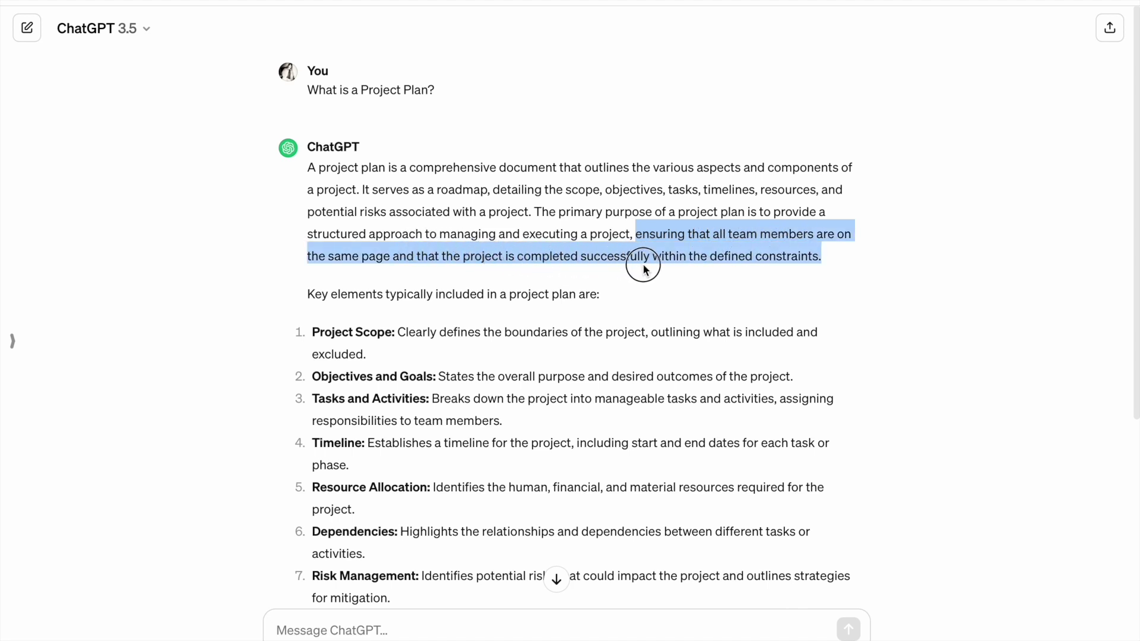
{"action": "left_click", "coordinate": [678, 265]}
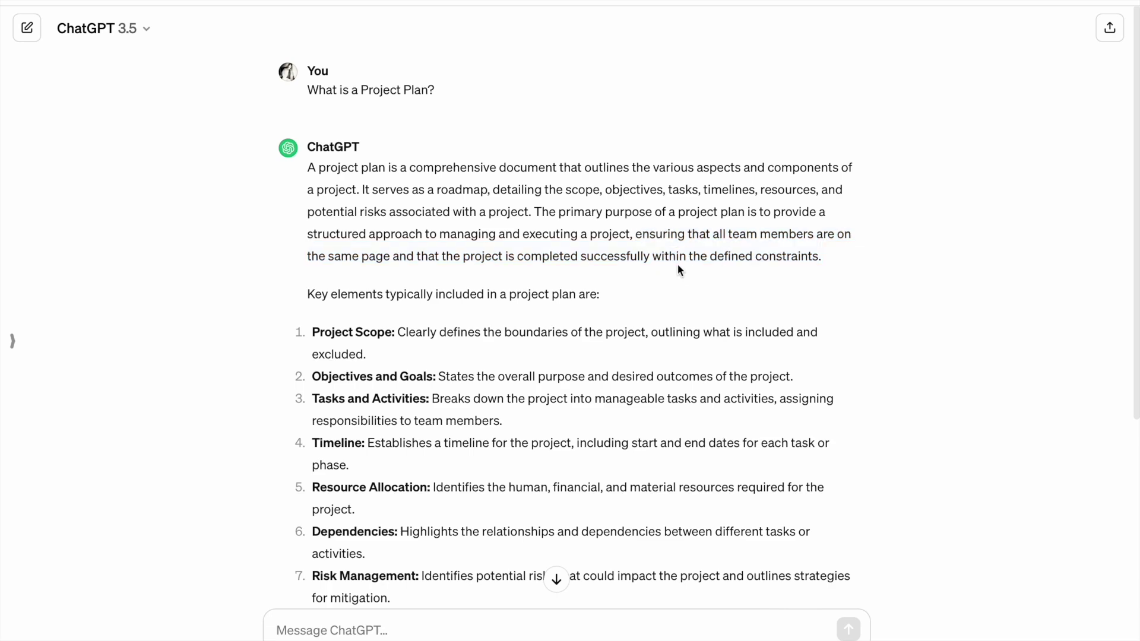
{"action": "scroll", "coordinate": [678, 265], "scroll_direction": "down", "scroll_amount": 1}
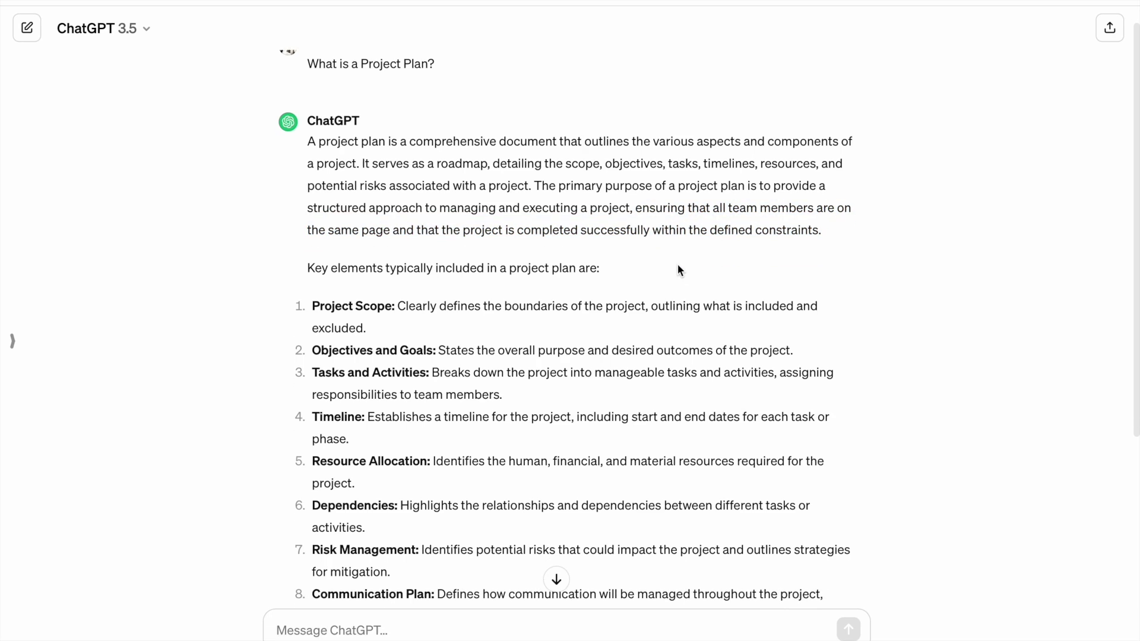
{"action": "scroll", "coordinate": [678, 265], "scroll_direction": "down", "scroll_amount": 3}
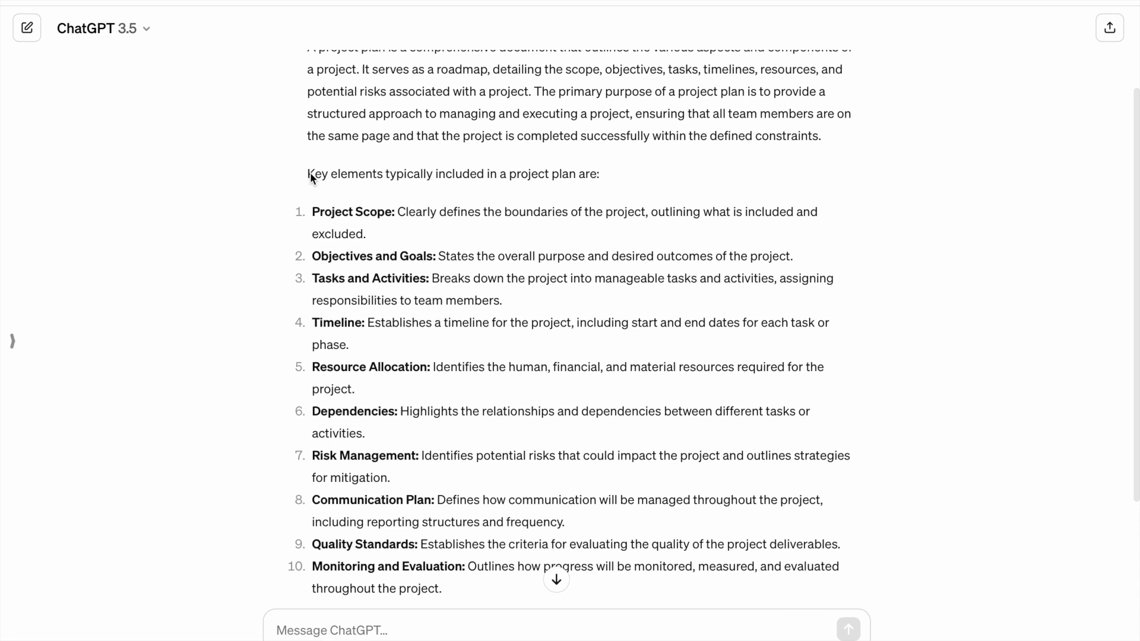
{"action": "left_click_drag", "start_coordinate": [308, 177], "coordinate": [497, 190]}
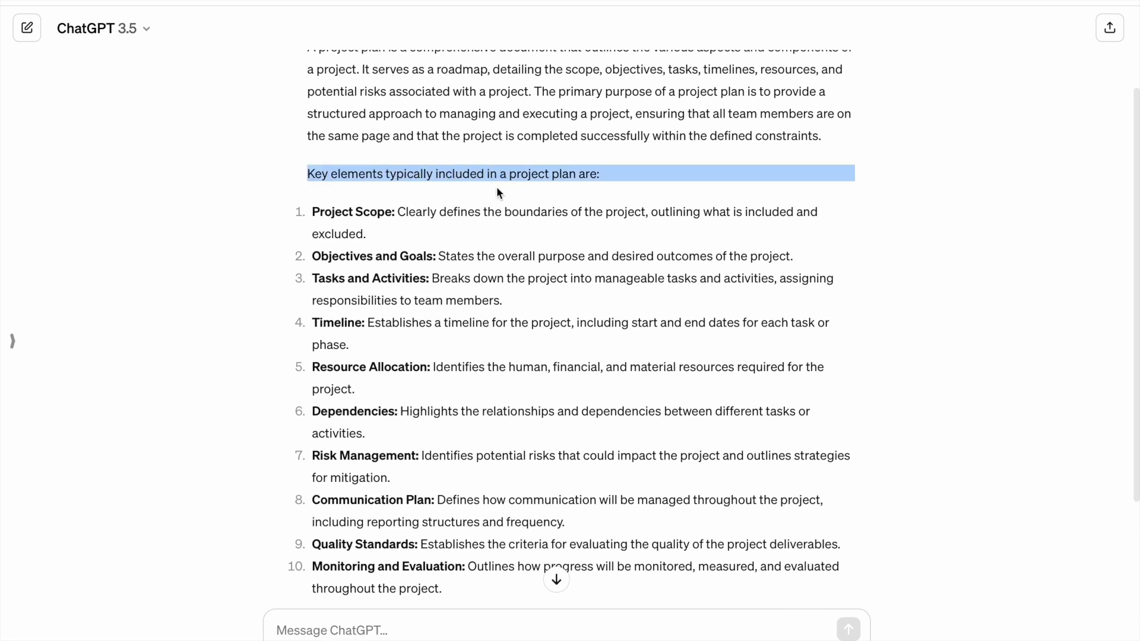
{"action": "scroll", "coordinate": [497, 188], "scroll_direction": "down", "scroll_amount": 1}
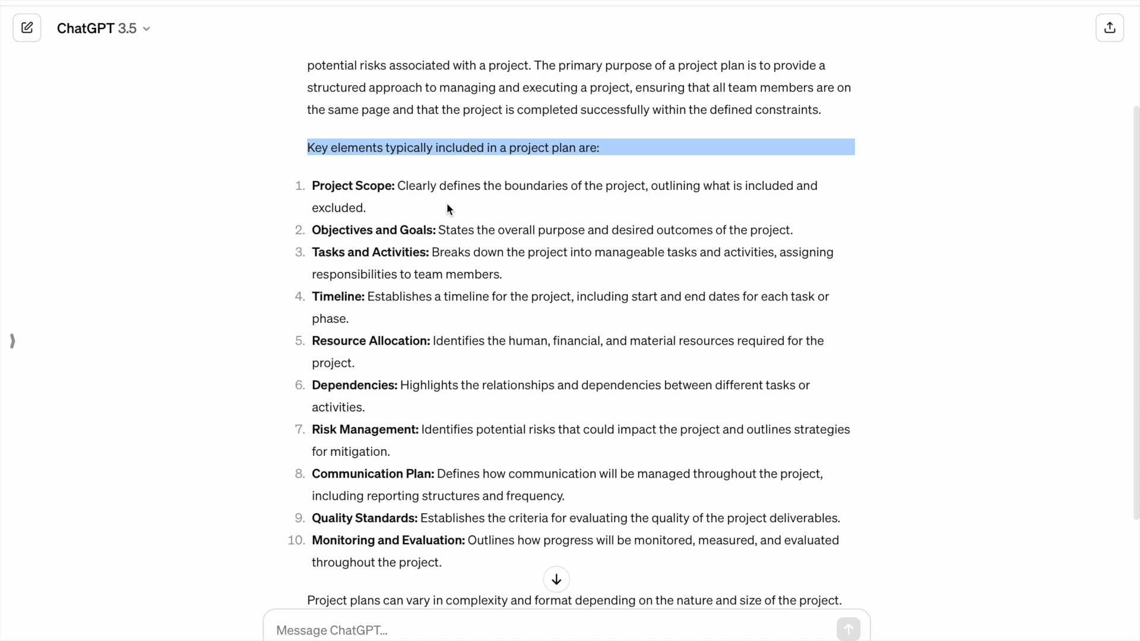
{"action": "mouse_move", "coordinate": [313, 232]}
{"action": "left_mouse_down"}
{"action": "mouse_move", "coordinate": [433, 249]}
{"action": "mouse_move", "coordinate": [415, 248]}
{"action": "left_mouse_up"}
{"action": "left_click", "coordinate": [380, 250]}
{"action": "scroll", "coordinate": [380, 251], "scroll_direction": "down", "scroll_amount": 2}
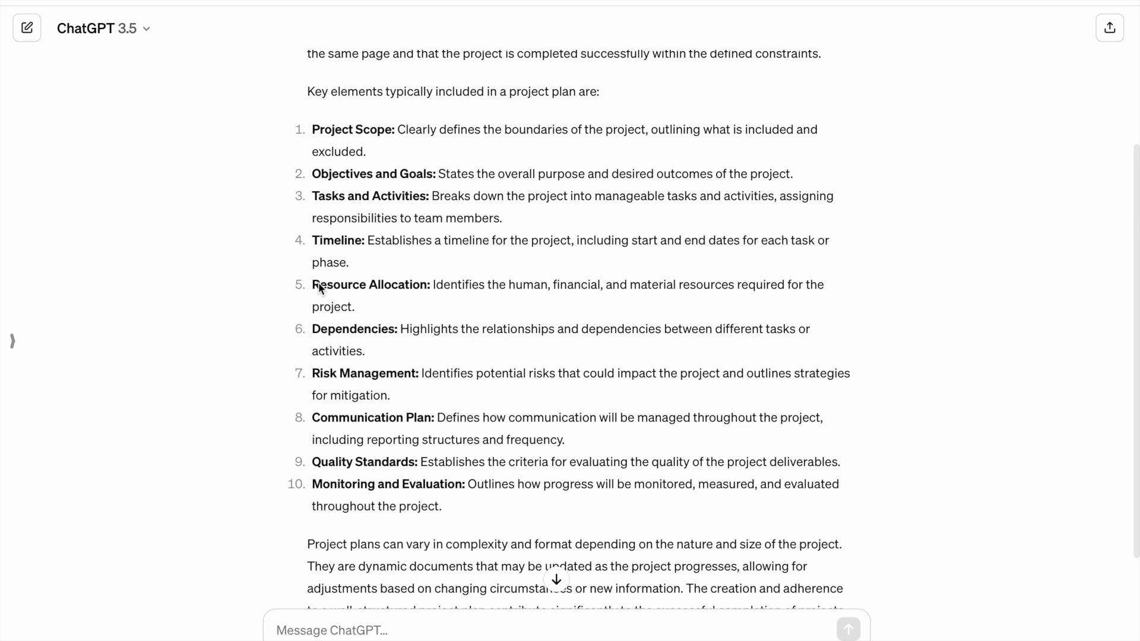
{"action": "left_click_drag", "start_coordinate": [320, 285], "coordinate": [437, 285]}
{"action": "scroll", "coordinate": [437, 282], "scroll_direction": "down", "scroll_amount": 3}
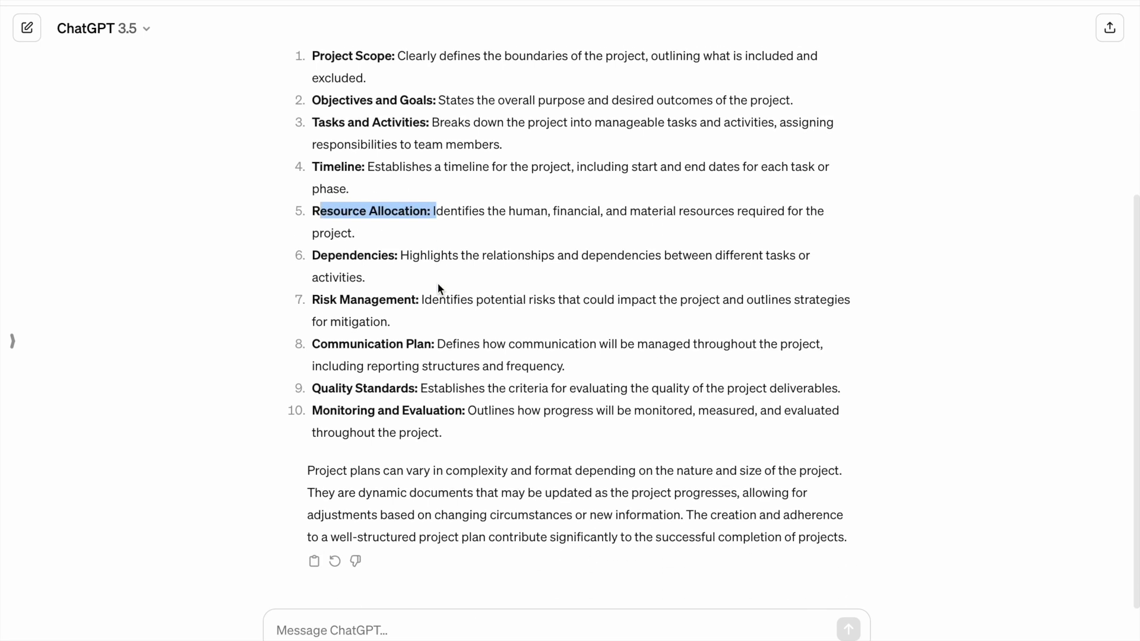
{"action": "left_click_drag", "start_coordinate": [323, 301], "coordinate": [445, 302]}
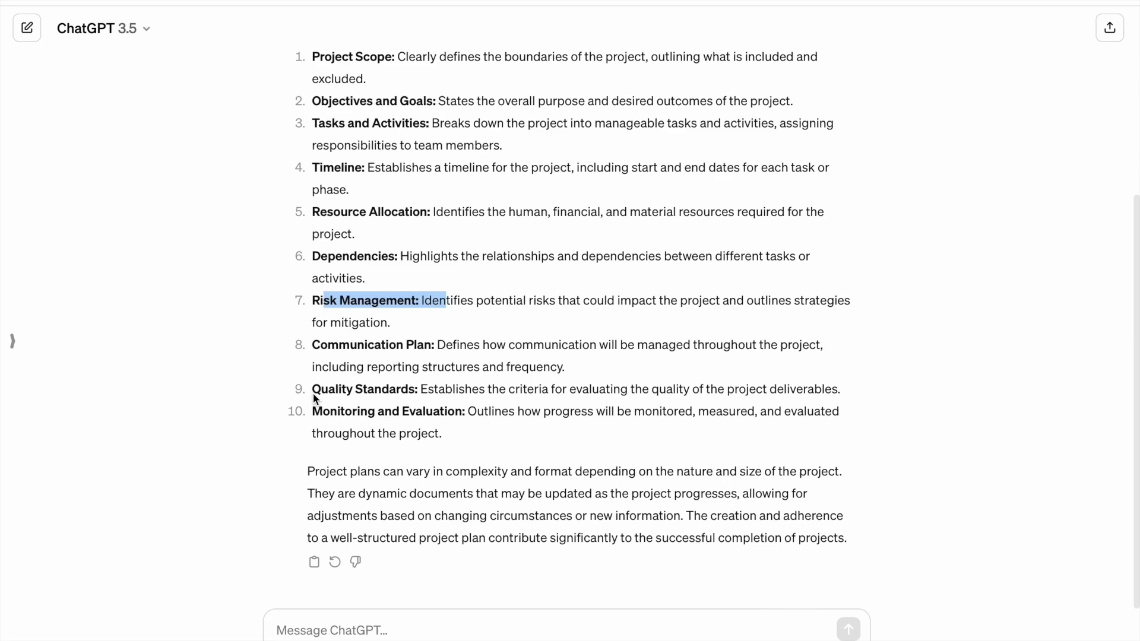
{"action": "left_click_drag", "start_coordinate": [322, 390], "coordinate": [409, 389]}
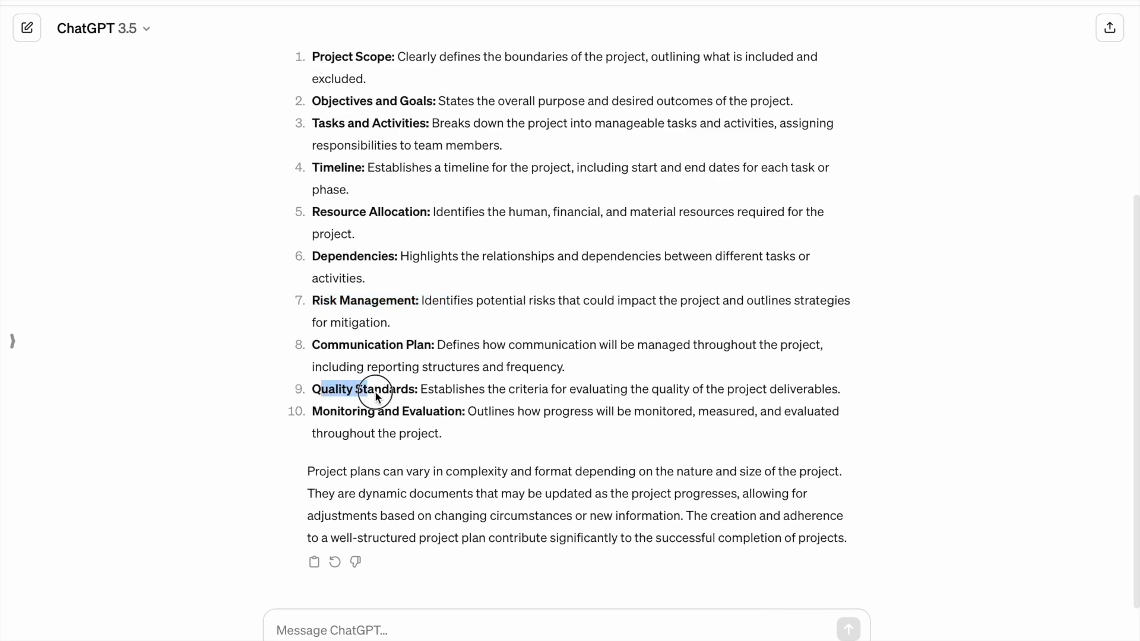
{"action": "left_click", "coordinate": [319, 414]}
{"action": "left_click_drag", "start_coordinate": [319, 414], "coordinate": [463, 414]}
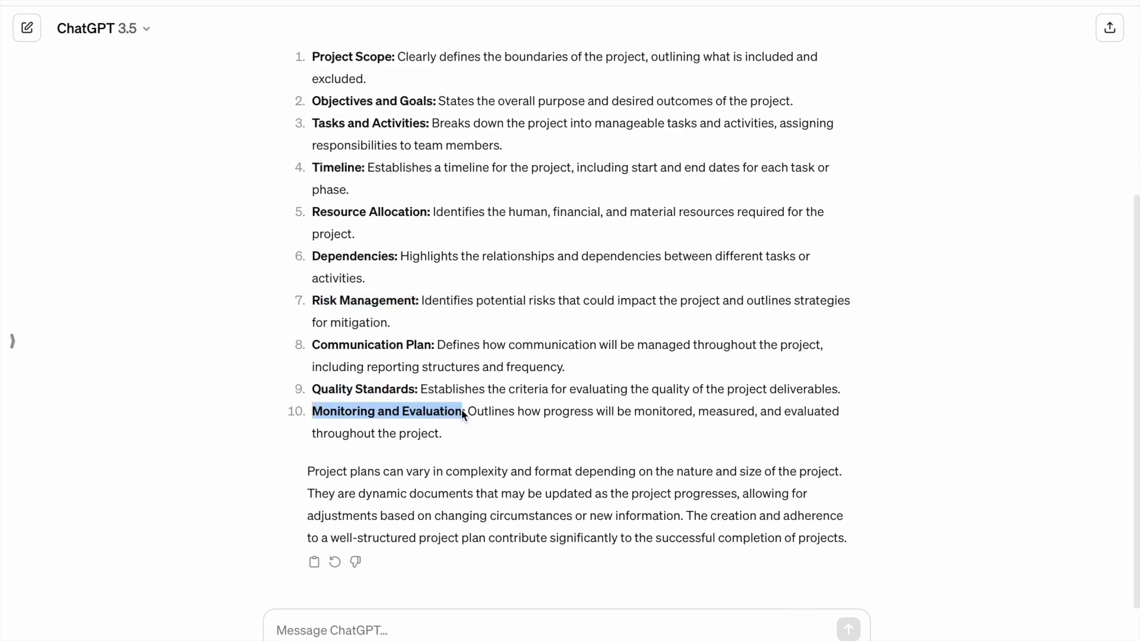
{"action": "scroll", "coordinate": [462, 408], "scroll_direction": "up", "scroll_amount": 2}
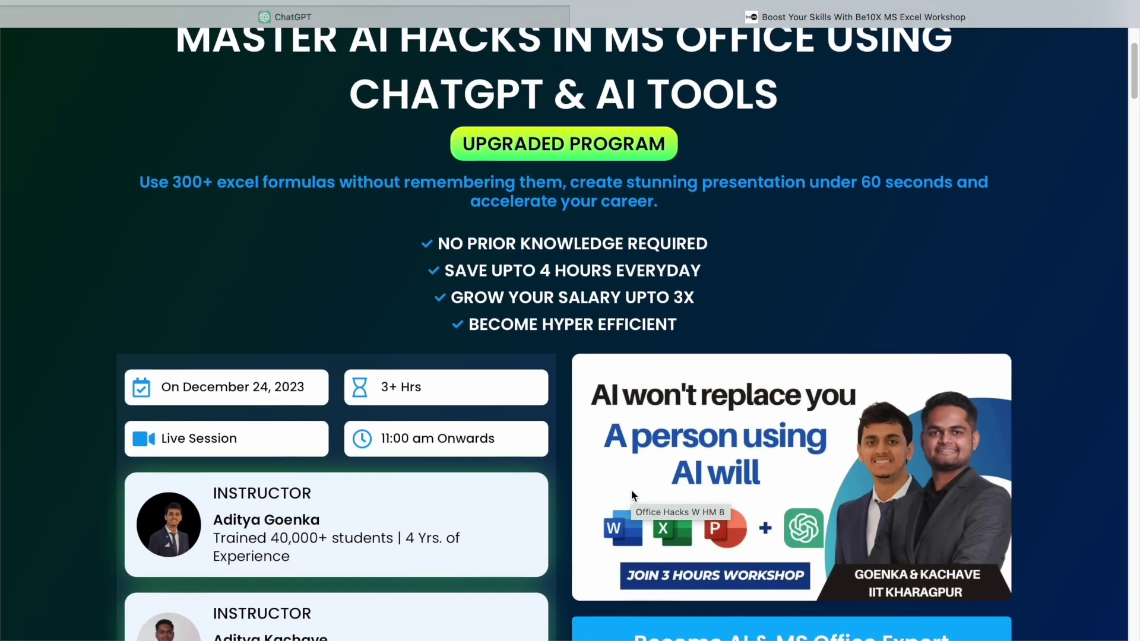
Scroll down the Be10X workshop page through the course benefits to the Bonuses section
{"action": "scroll", "coordinate": [632, 492], "scroll_direction": "down", "scroll_amount": 1}
{"action": "scroll", "coordinate": [632, 491], "scroll_direction": "down", "scroll_amount": 4}
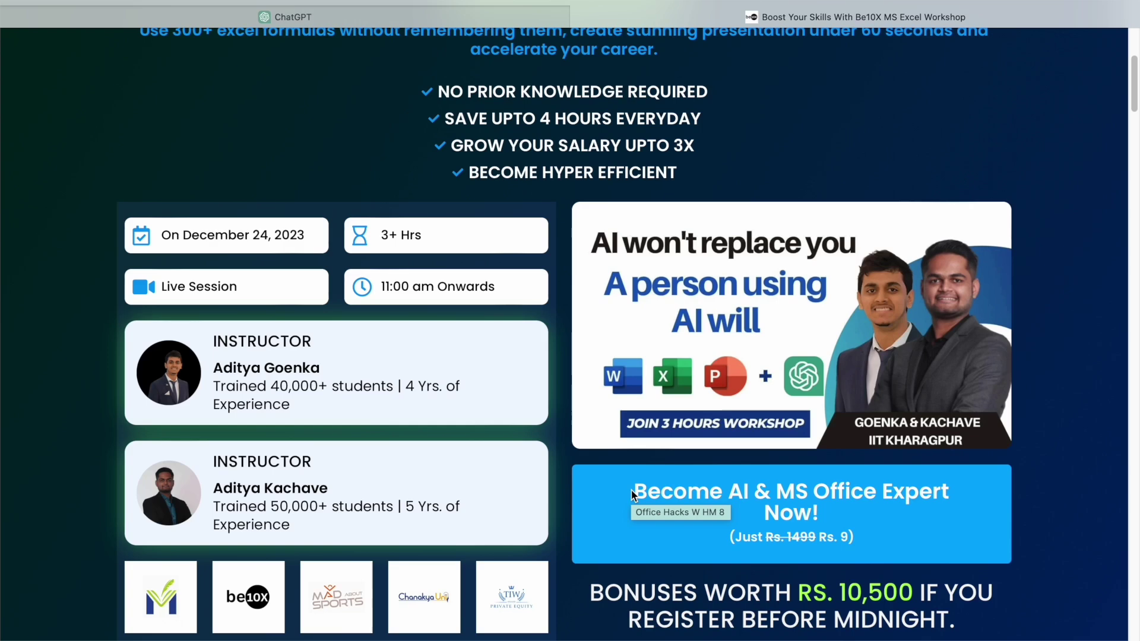
{"action": "scroll", "coordinate": [632, 493], "scroll_direction": "down", "scroll_amount": 2}
{"action": "scroll", "coordinate": [632, 490], "scroll_direction": "down", "scroll_amount": 2}
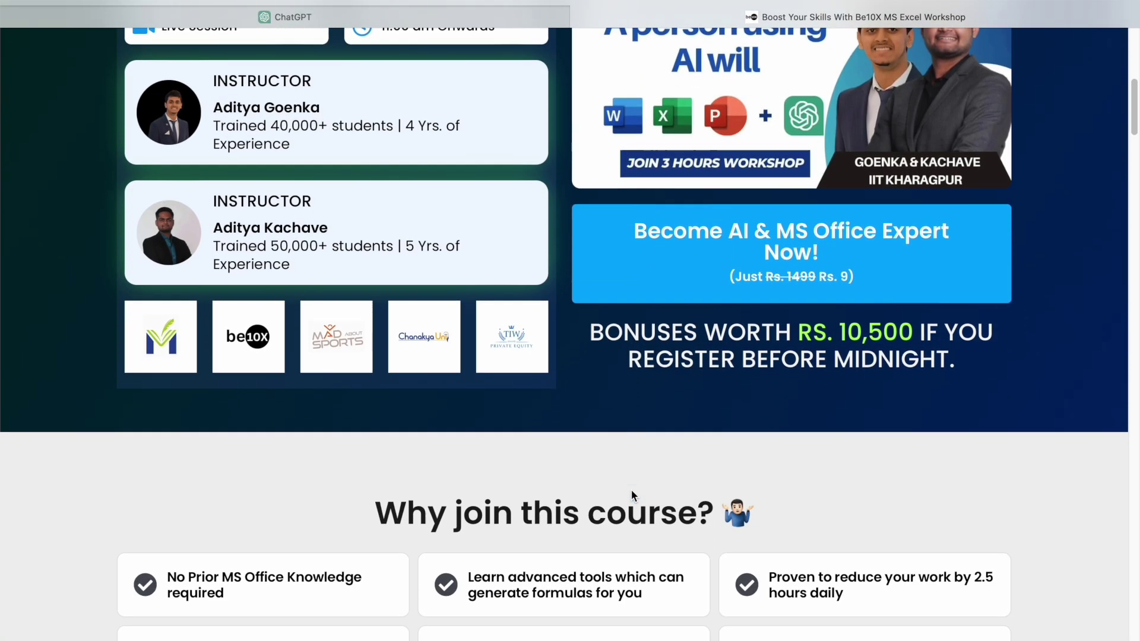
{"action": "scroll", "coordinate": [632, 490], "scroll_direction": "down", "scroll_amount": 2}
{"action": "scroll", "coordinate": [632, 490], "scroll_direction": "down", "scroll_amount": 1}
{"action": "scroll", "coordinate": [631, 490], "scroll_direction": "down", "scroll_amount": 2}
{"action": "scroll", "coordinate": [632, 490], "scroll_direction": "down", "scroll_amount": 2}
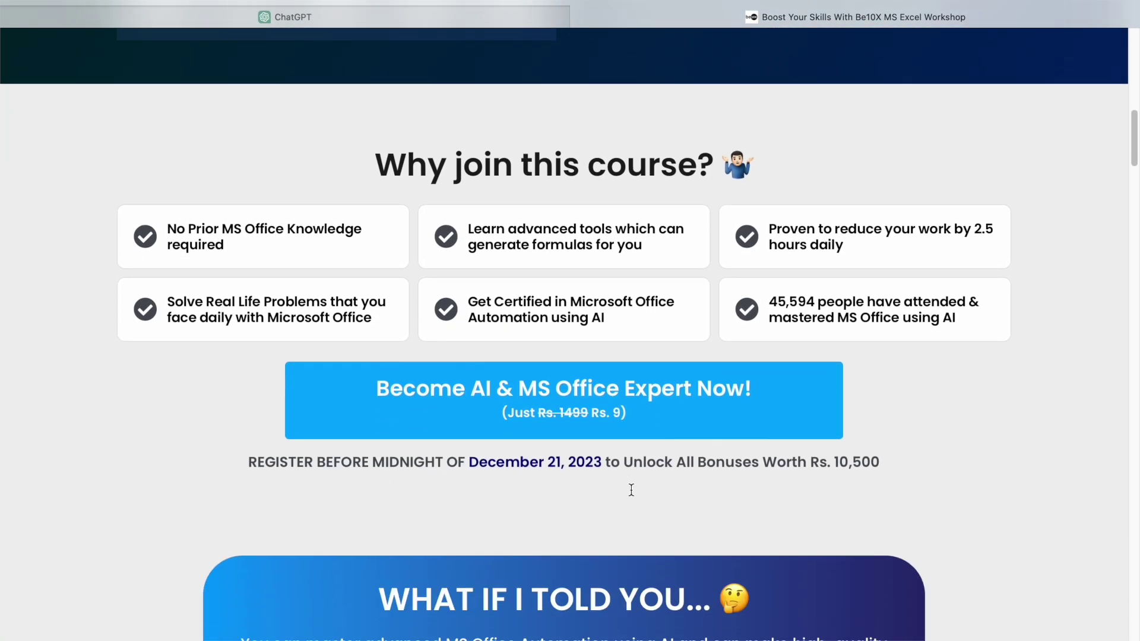
{"action": "scroll", "coordinate": [632, 490], "scroll_direction": "down", "scroll_amount": 2}
{"action": "scroll", "coordinate": [632, 490], "scroll_direction": "down", "scroll_amount": 1}
{"action": "scroll", "coordinate": [632, 492], "scroll_direction": "down", "scroll_amount": 1}
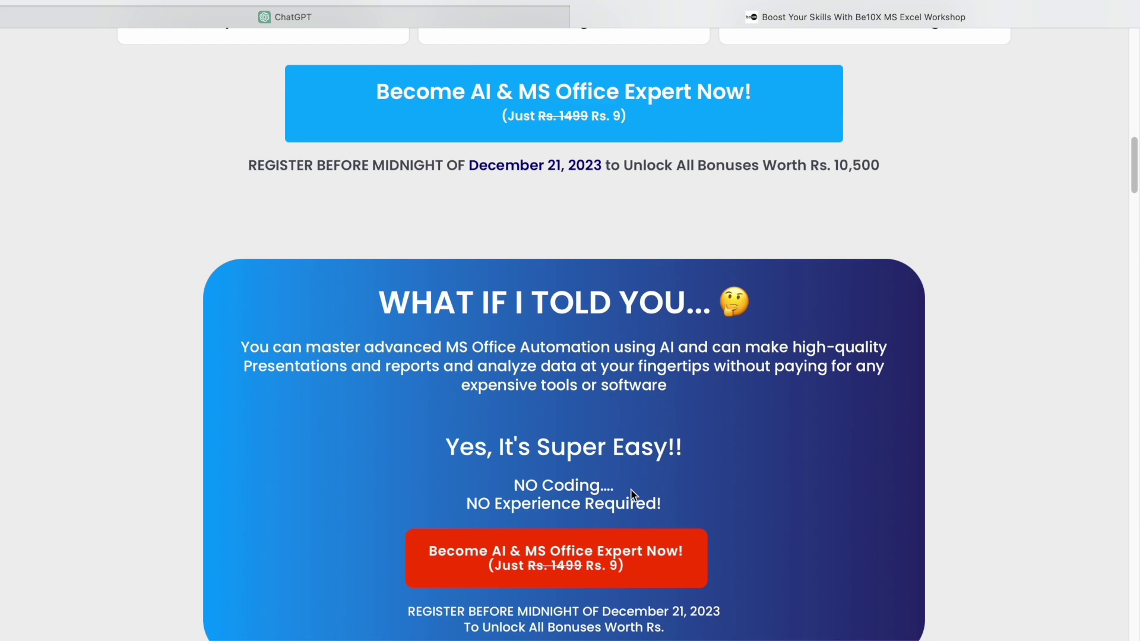
{"action": "scroll", "coordinate": [633, 495], "scroll_direction": "down", "scroll_amount": 3}
{"action": "scroll", "coordinate": [633, 495], "scroll_direction": "down", "scroll_amount": 2}
{"action": "scroll", "coordinate": [633, 495], "scroll_direction": "down", "scroll_amount": 1}
{"action": "scroll", "coordinate": [633, 494], "scroll_direction": "down", "scroll_amount": 2}
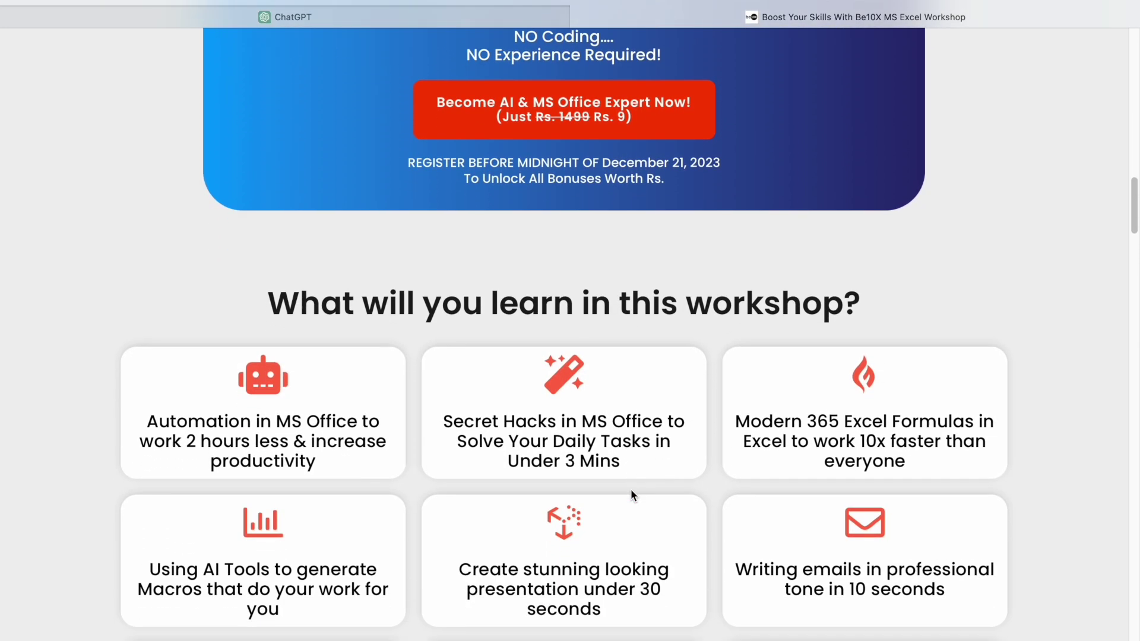
{"action": "scroll", "coordinate": [633, 495], "scroll_direction": "down", "scroll_amount": 2}
{"action": "scroll", "coordinate": [631, 491], "scroll_direction": "down", "scroll_amount": 1}
{"action": "scroll", "coordinate": [631, 491], "scroll_direction": "down", "scroll_amount": 2}
{"action": "scroll", "coordinate": [631, 491], "scroll_direction": "down", "scroll_amount": 1}
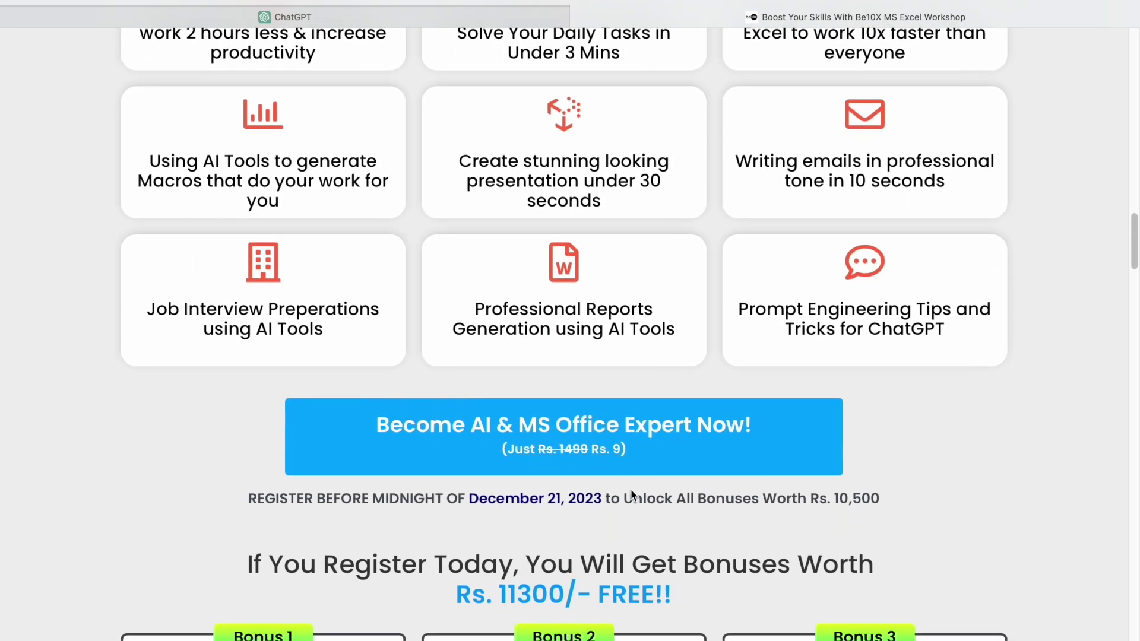
{"action": "scroll", "coordinate": [631, 491], "scroll_direction": "down", "scroll_amount": 1}
{"action": "scroll", "coordinate": [630, 496], "scroll_direction": "down", "scroll_amount": 3}
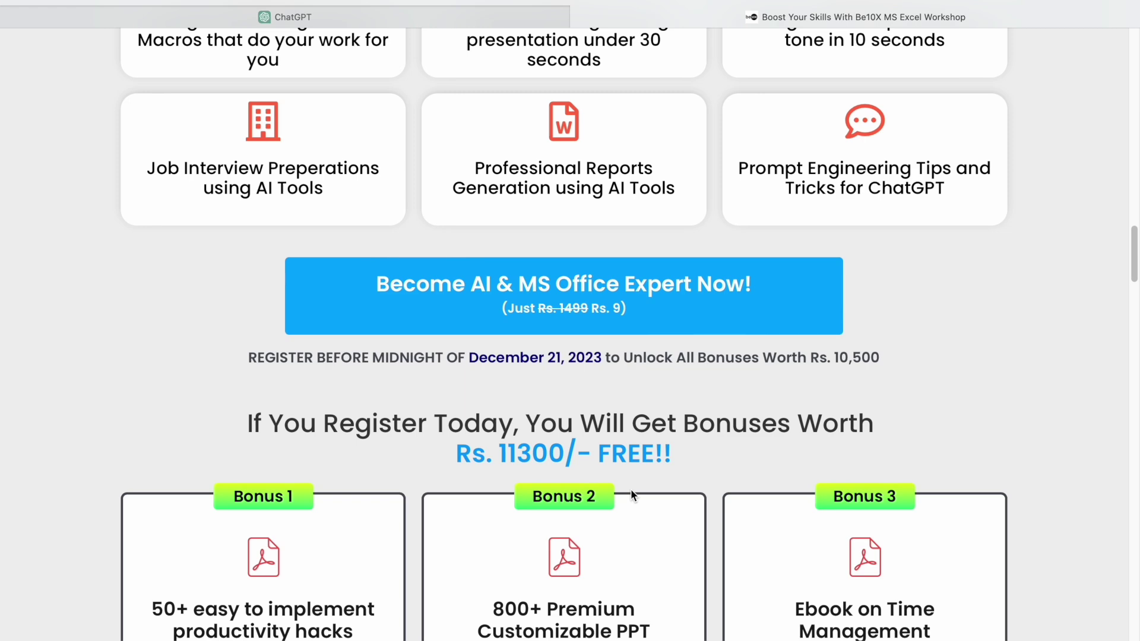
{"action": "scroll", "coordinate": [631, 492], "scroll_direction": "down", "scroll_amount": 1}
{"action": "scroll", "coordinate": [631, 492], "scroll_direction": "down", "scroll_amount": 2}
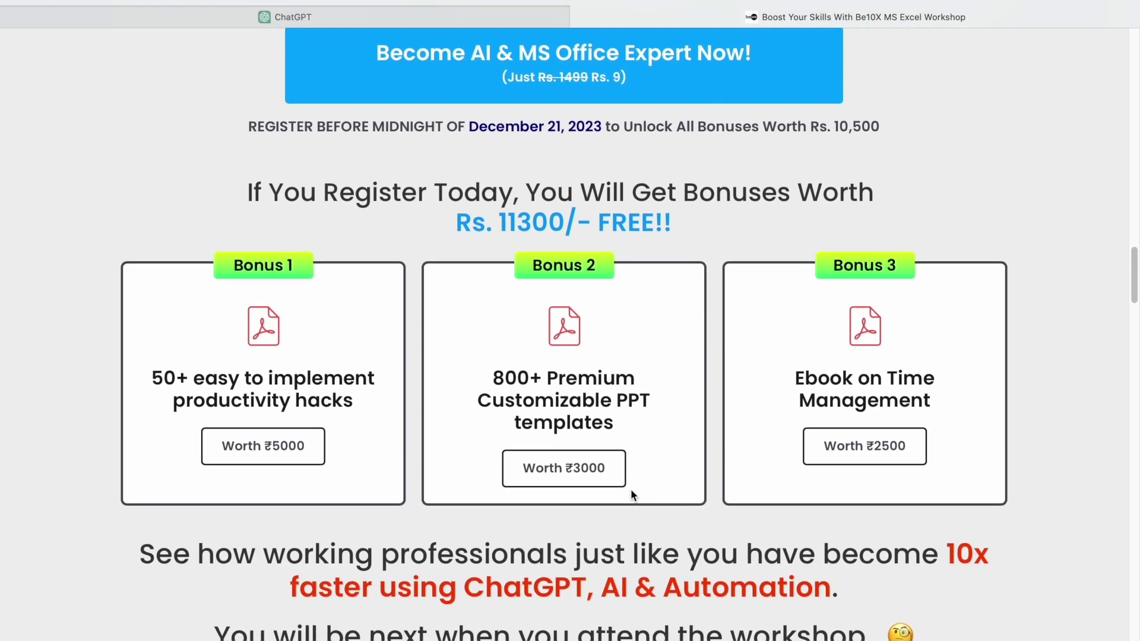
{"action": "scroll", "coordinate": [631, 492], "scroll_direction": "down", "scroll_amount": 2}
{"action": "scroll", "coordinate": [632, 495], "scroll_direction": "down", "scroll_amount": 1}
{"action": "scroll", "coordinate": [631, 495], "scroll_direction": "down", "scroll_amount": 1}
{"action": "scroll", "coordinate": [631, 495], "scroll_direction": "down", "scroll_amount": 1}
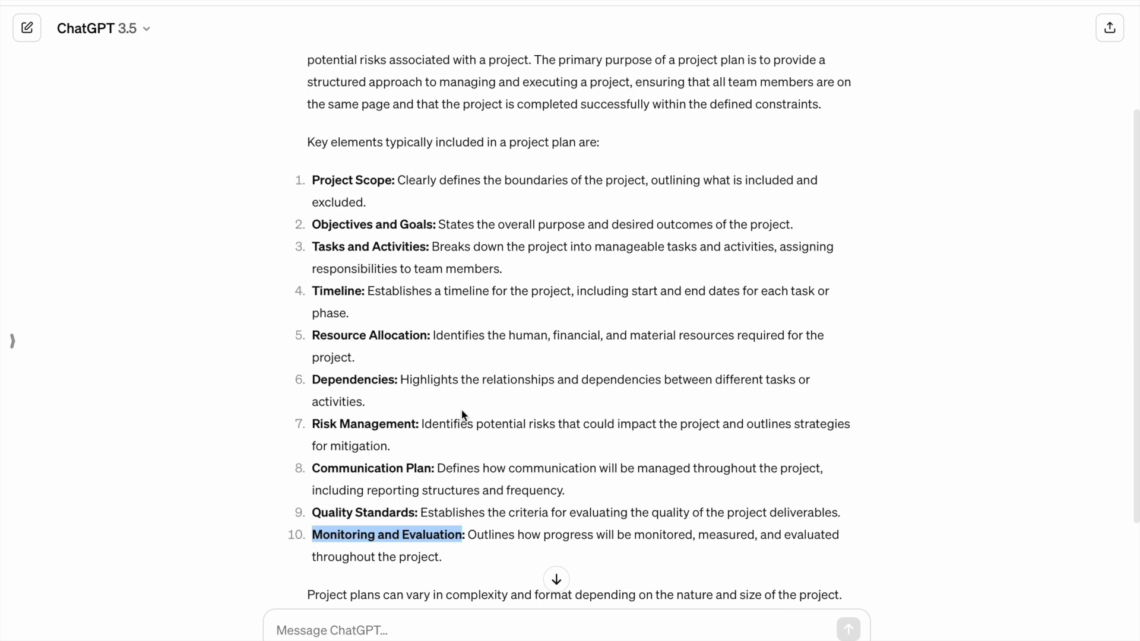
Ask ChatGPT 'What is Project Management in Excel' and view its answer
{"action": "left_click", "coordinate": [407, 618]}
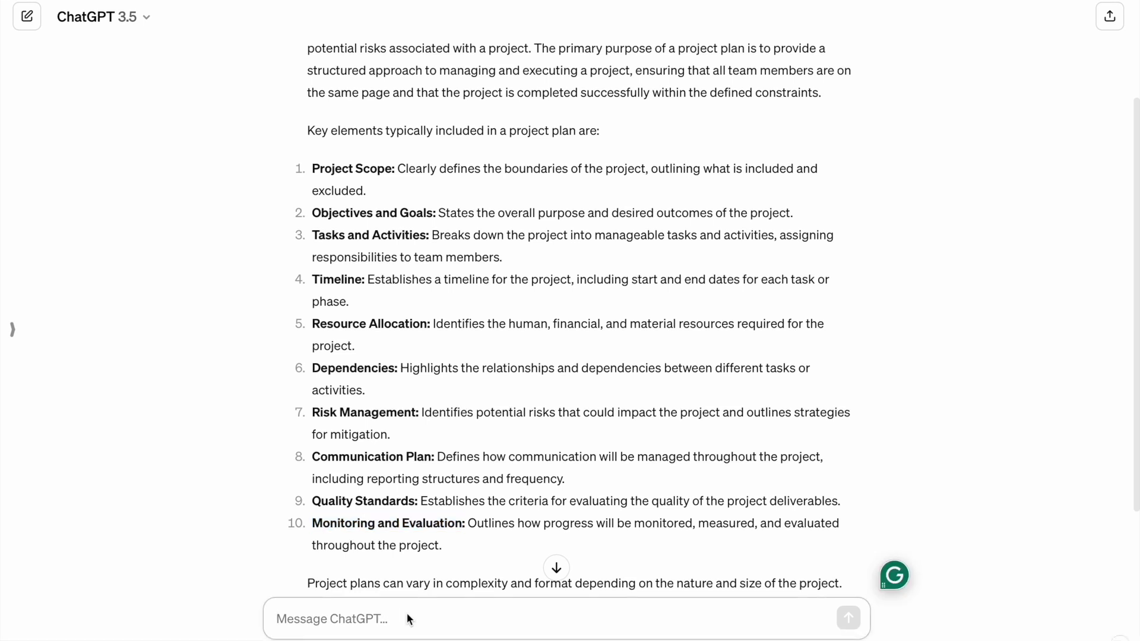
{"action": "type", "text": "What is Project Mana"}
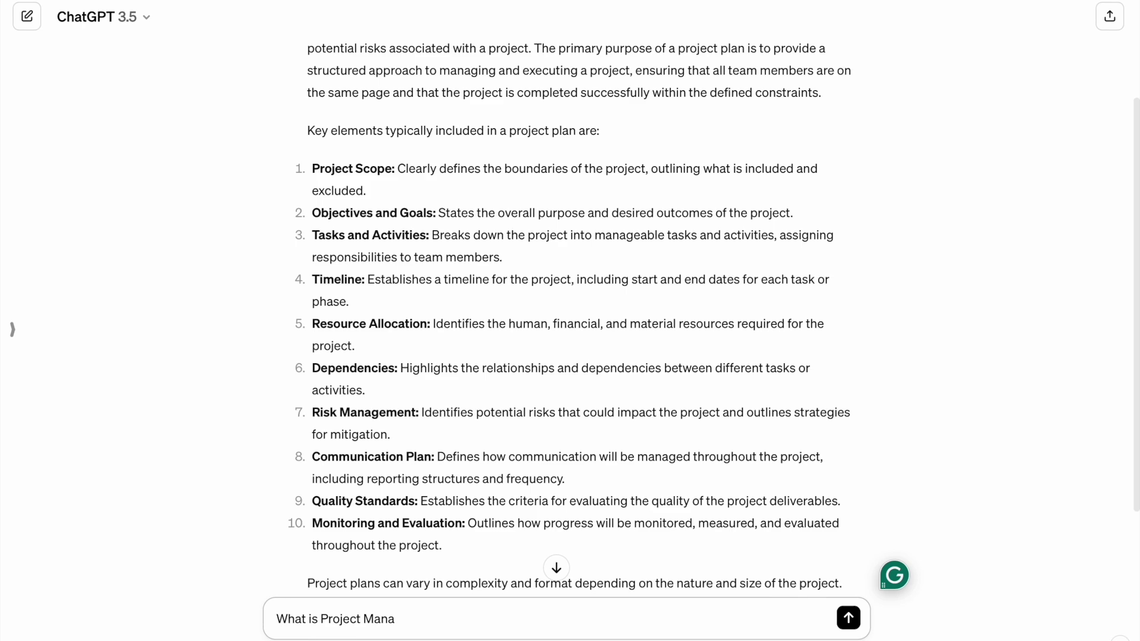
{"action": "type", "text": "gement in Excel"}
{"action": "key", "text": "Return"}
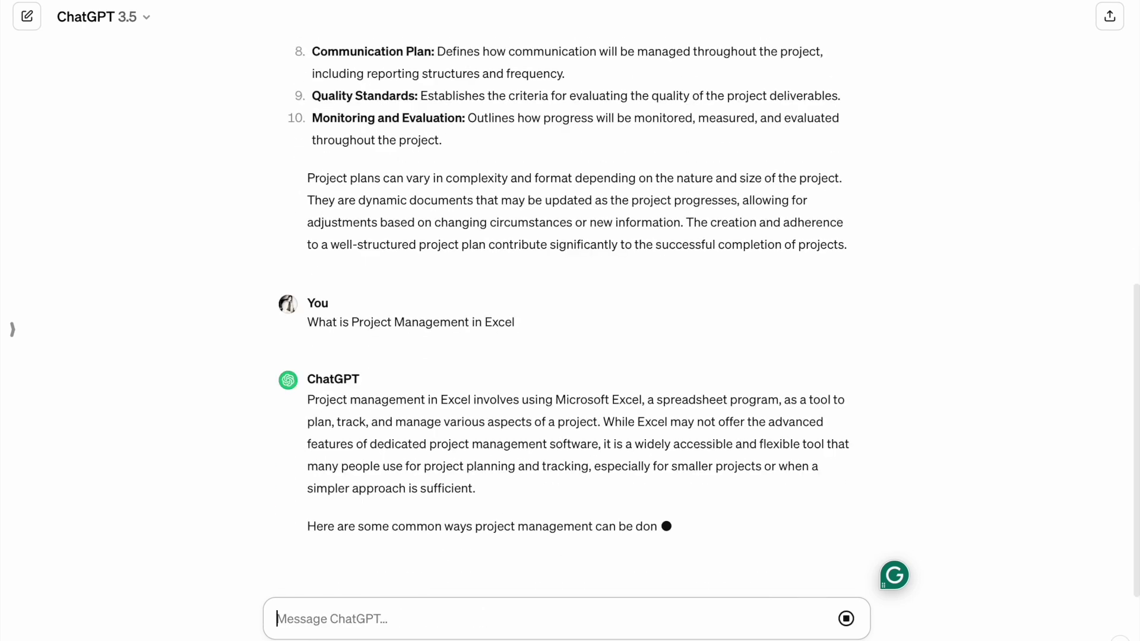
{"action": "scroll", "coordinate": [399, 369], "scroll_direction": "up", "scroll_amount": 7}
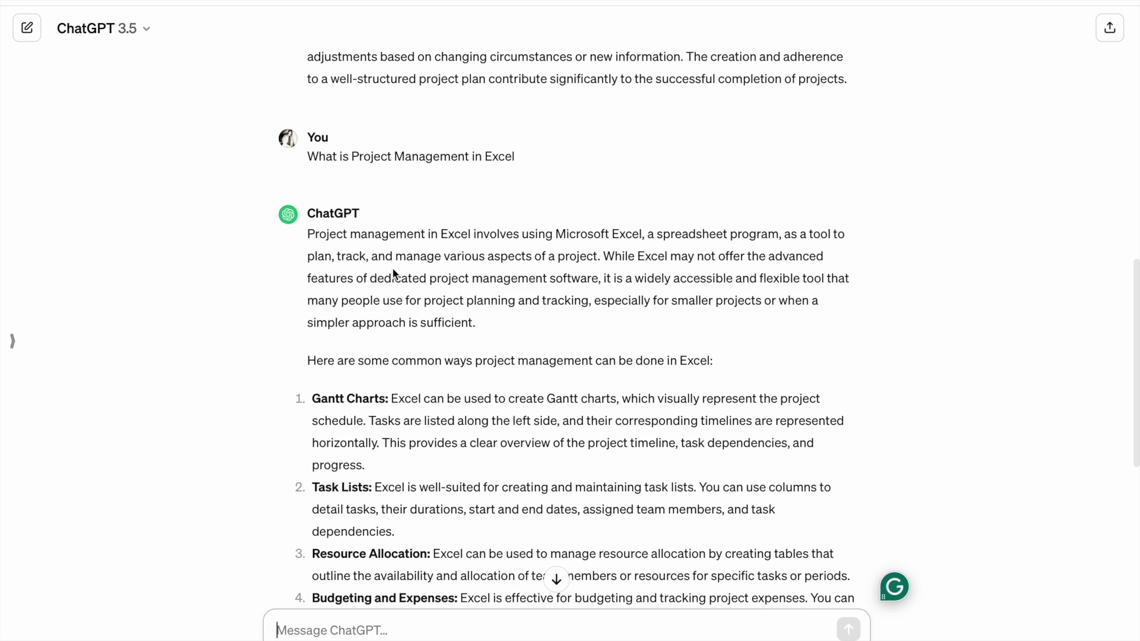
{"action": "left_click_drag", "start_coordinate": [338, 256], "coordinate": [598, 262]}
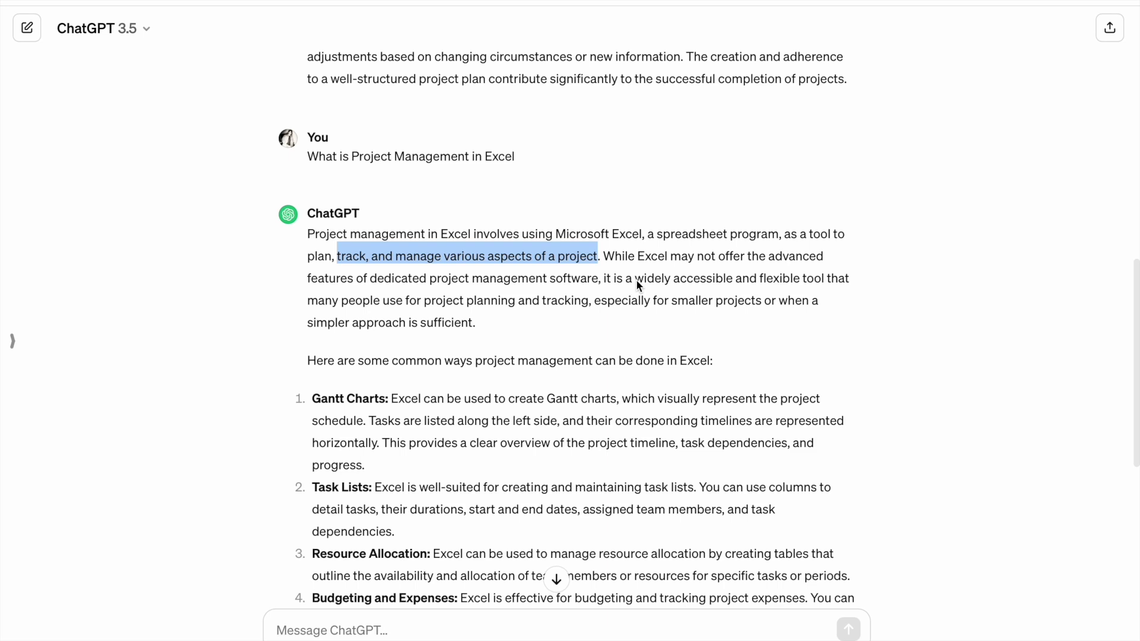
{"action": "left_click_drag", "start_coordinate": [637, 280], "coordinate": [824, 281]}
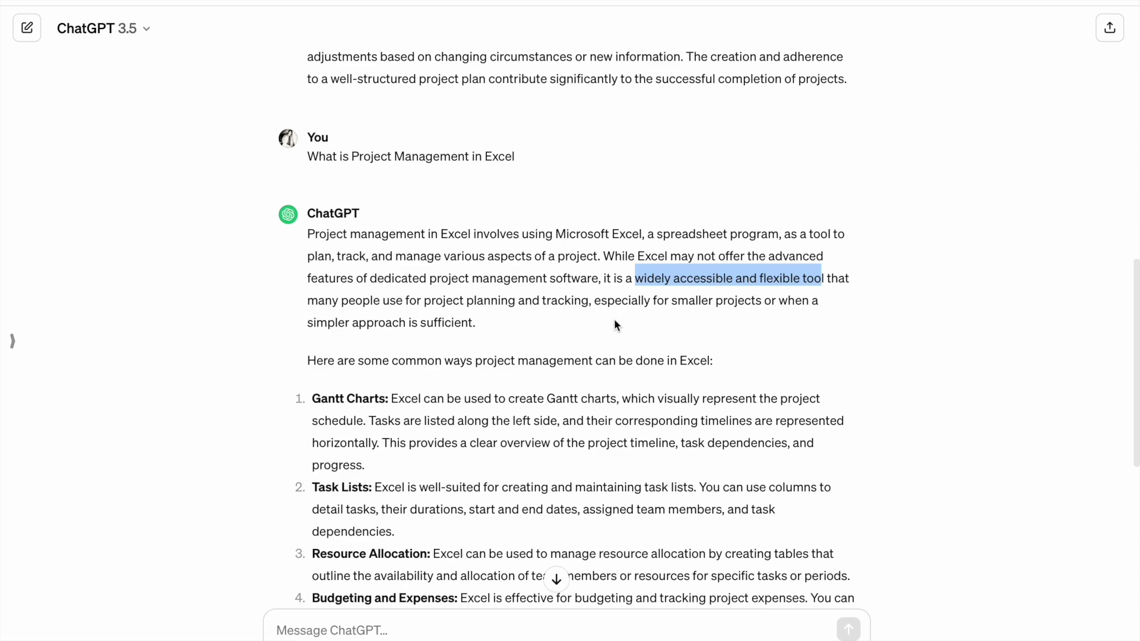
{"action": "scroll", "coordinate": [614, 319], "scroll_direction": "down", "scroll_amount": 1}
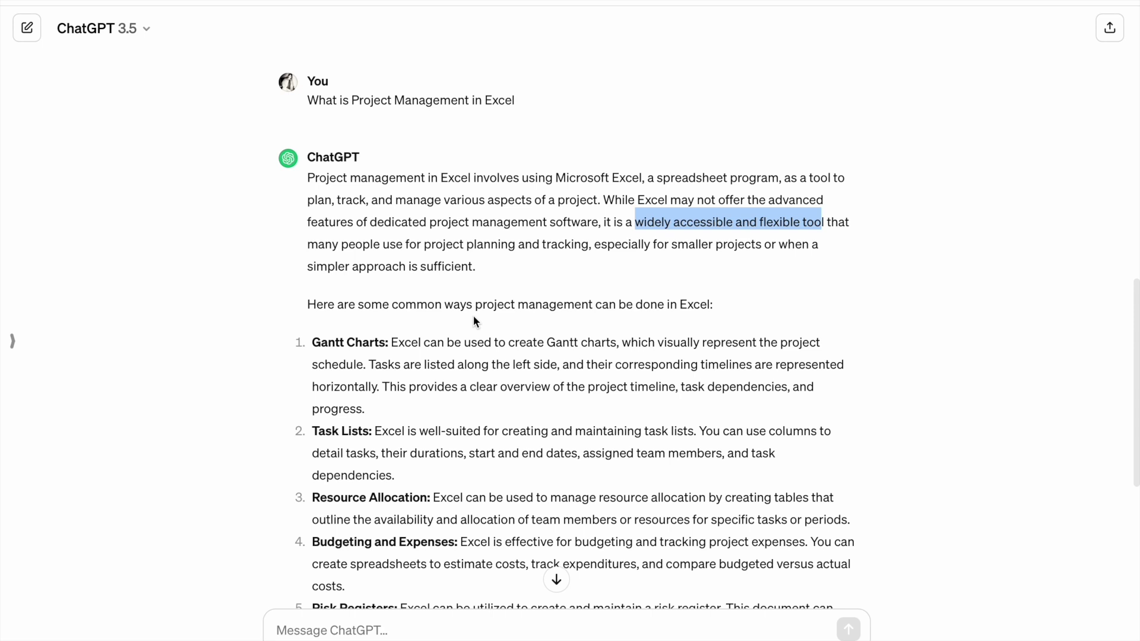
{"action": "scroll", "coordinate": [471, 275], "scroll_direction": "down", "scroll_amount": 1}
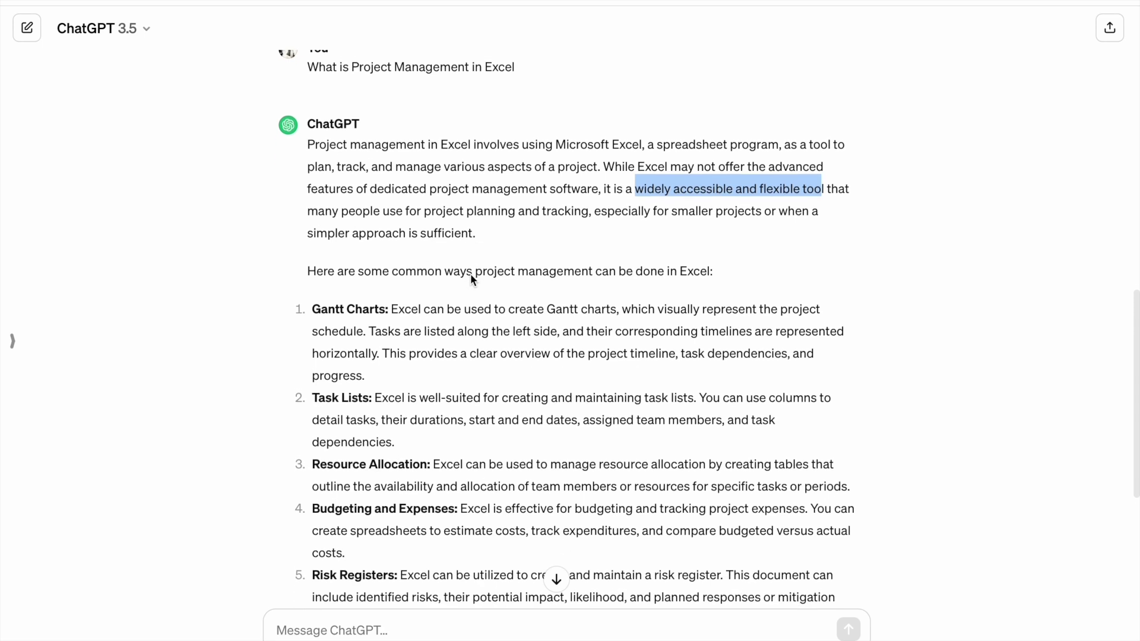
{"action": "left_click_drag", "start_coordinate": [383, 266], "coordinate": [556, 271]}
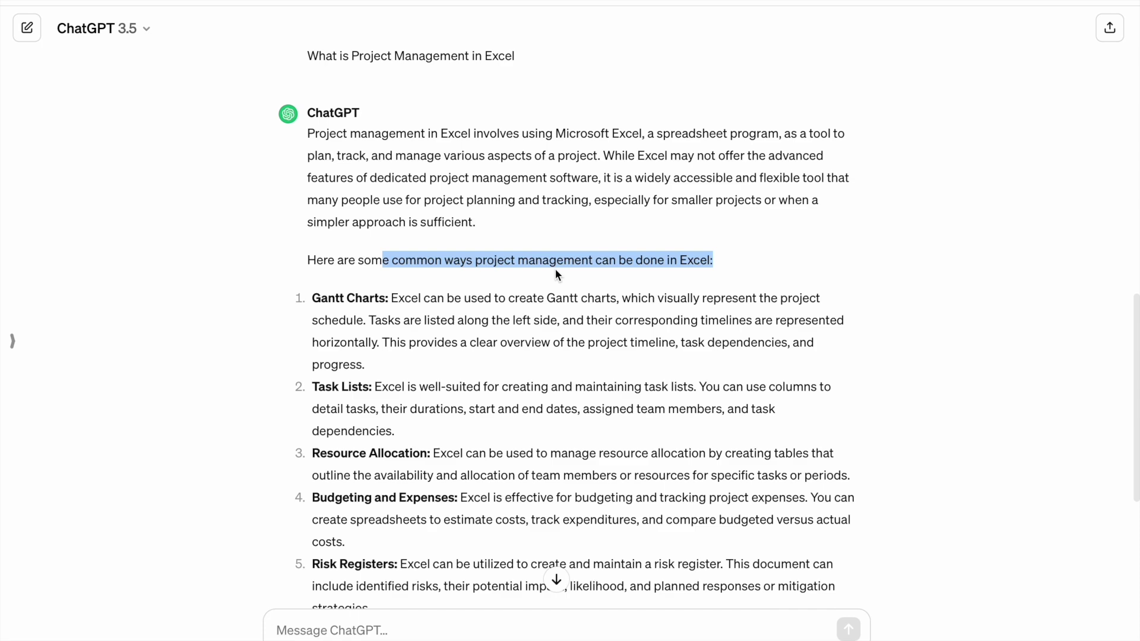
{"action": "scroll", "coordinate": [557, 274], "scroll_direction": "down", "scroll_amount": 2}
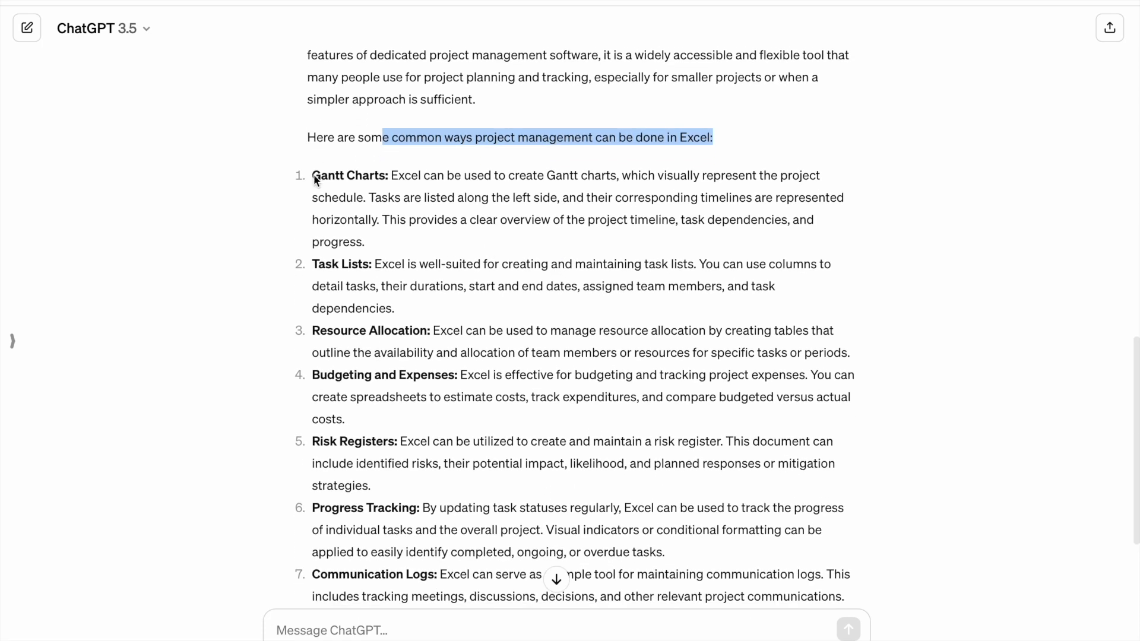
{"action": "left_click_drag", "start_coordinate": [314, 176], "coordinate": [386, 182]}
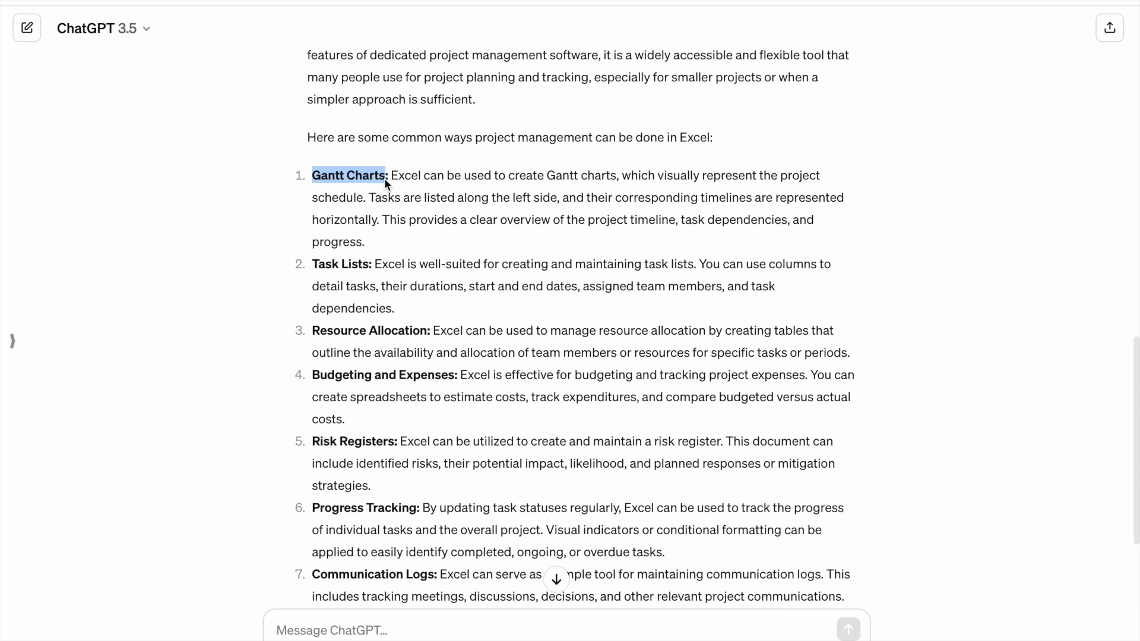
{"action": "left_click_drag", "start_coordinate": [392, 178], "coordinate": [431, 243]}
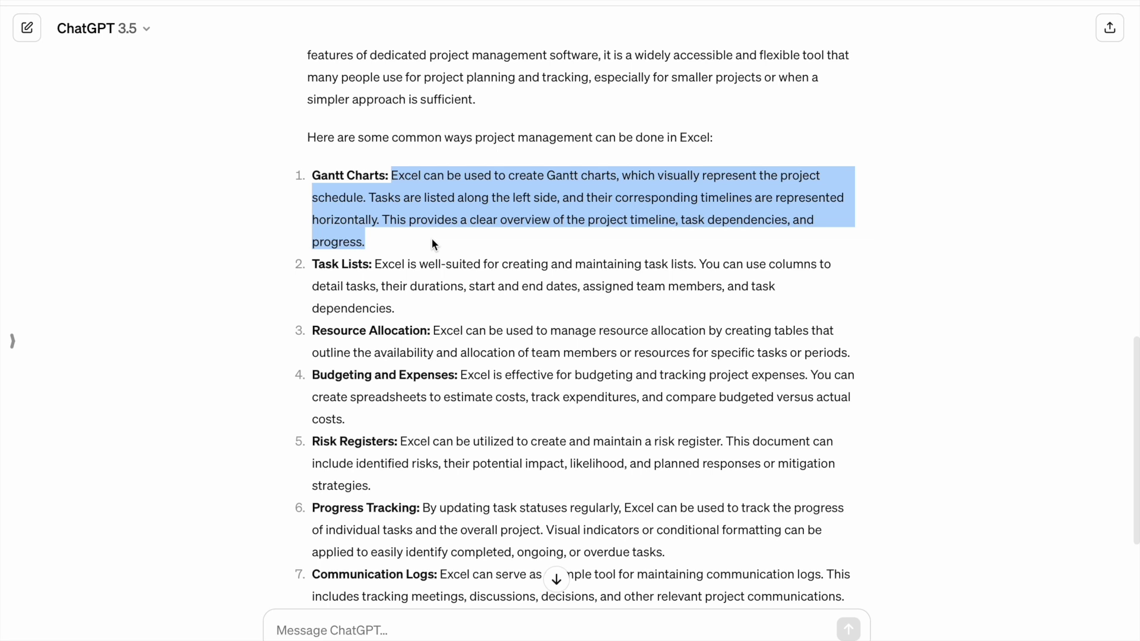
{"action": "left_click", "coordinate": [500, 228]}
{"action": "mouse_move", "coordinate": [501, 221]}
{"action": "left_mouse_down"}
{"action": "mouse_move", "coordinate": [682, 230]}
{"action": "mouse_move", "coordinate": [799, 221]}
{"action": "left_mouse_up"}
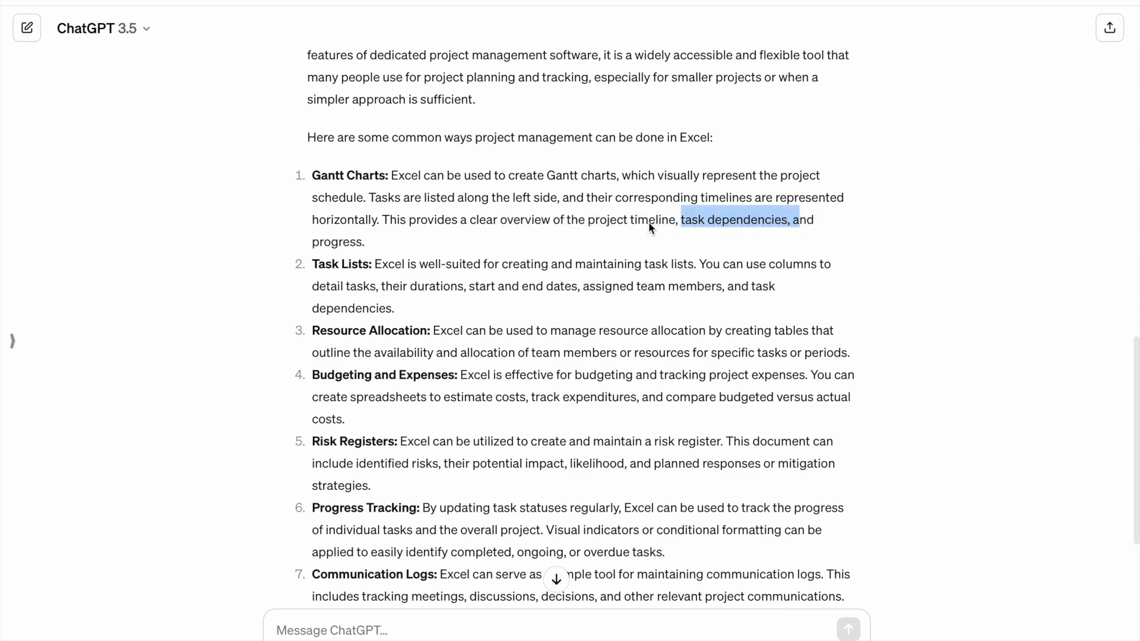
{"action": "scroll", "coordinate": [348, 247], "scroll_direction": "down", "scroll_amount": 1}
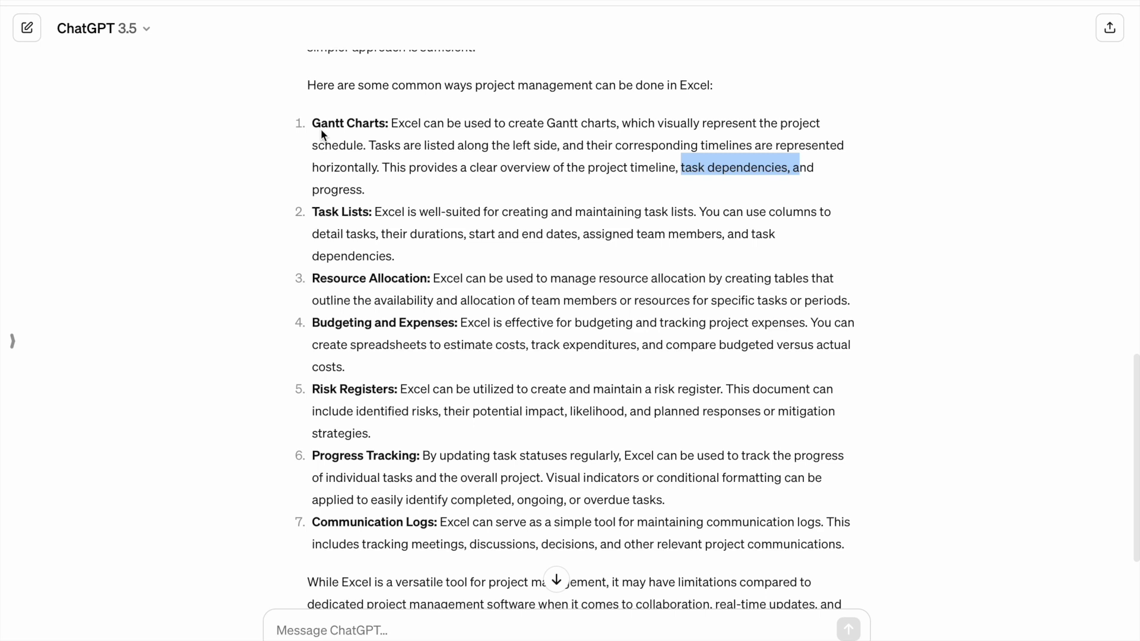
{"action": "left_click_drag", "start_coordinate": [313, 123], "coordinate": [383, 137]}
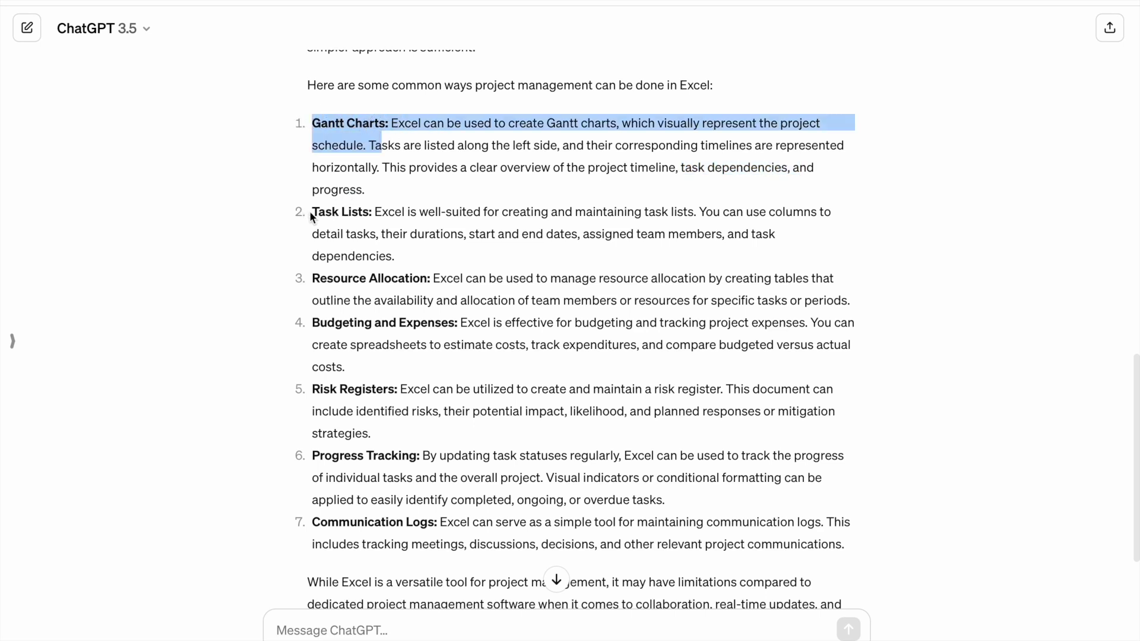
{"action": "left_click_drag", "start_coordinate": [317, 213], "coordinate": [381, 213]}
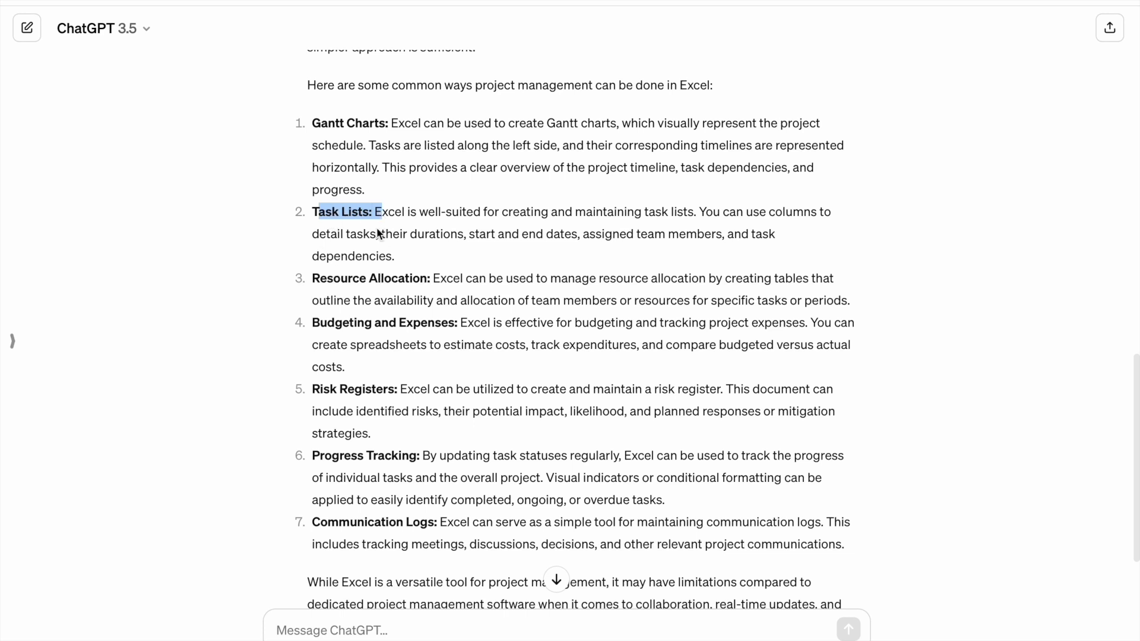
{"action": "left_click", "coordinate": [315, 283]}
{"action": "left_click_drag", "start_coordinate": [315, 282], "coordinate": [434, 279]}
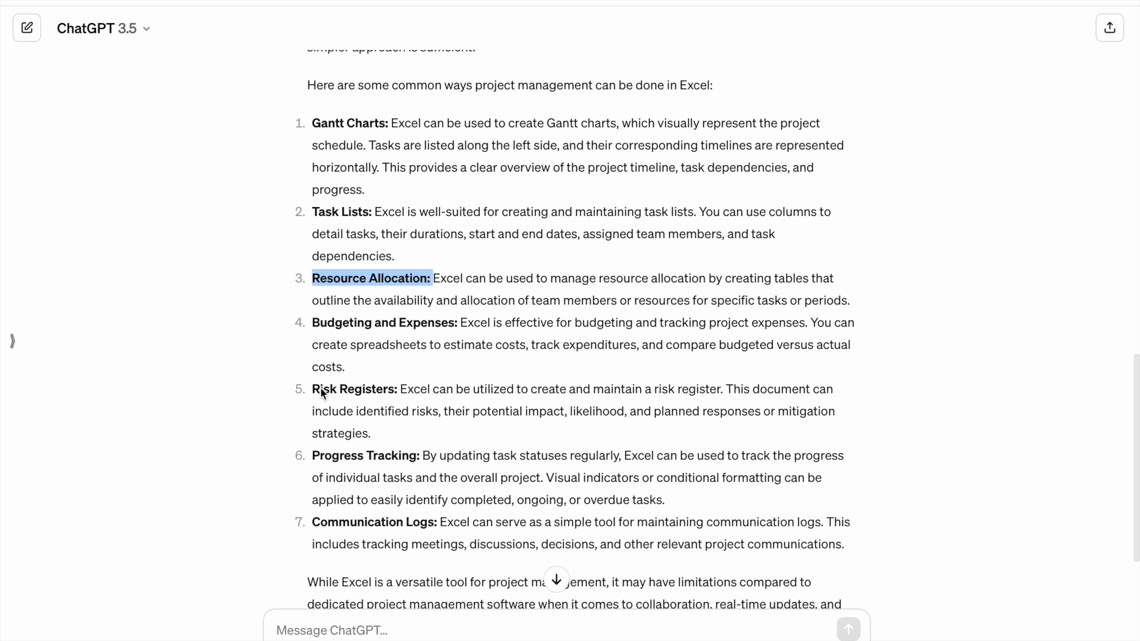
{"action": "left_click_drag", "start_coordinate": [320, 389], "coordinate": [396, 389]}
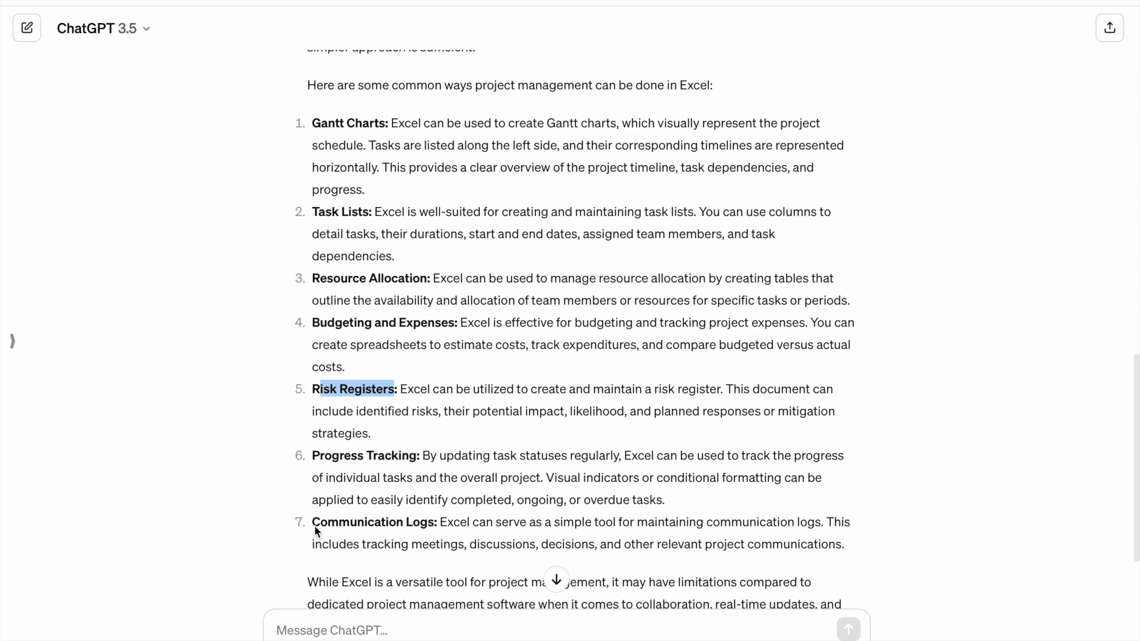
{"action": "left_click_drag", "start_coordinate": [314, 526], "coordinate": [440, 527]}
{"action": "scroll", "coordinate": [440, 528], "scroll_direction": "down", "scroll_amount": 2}
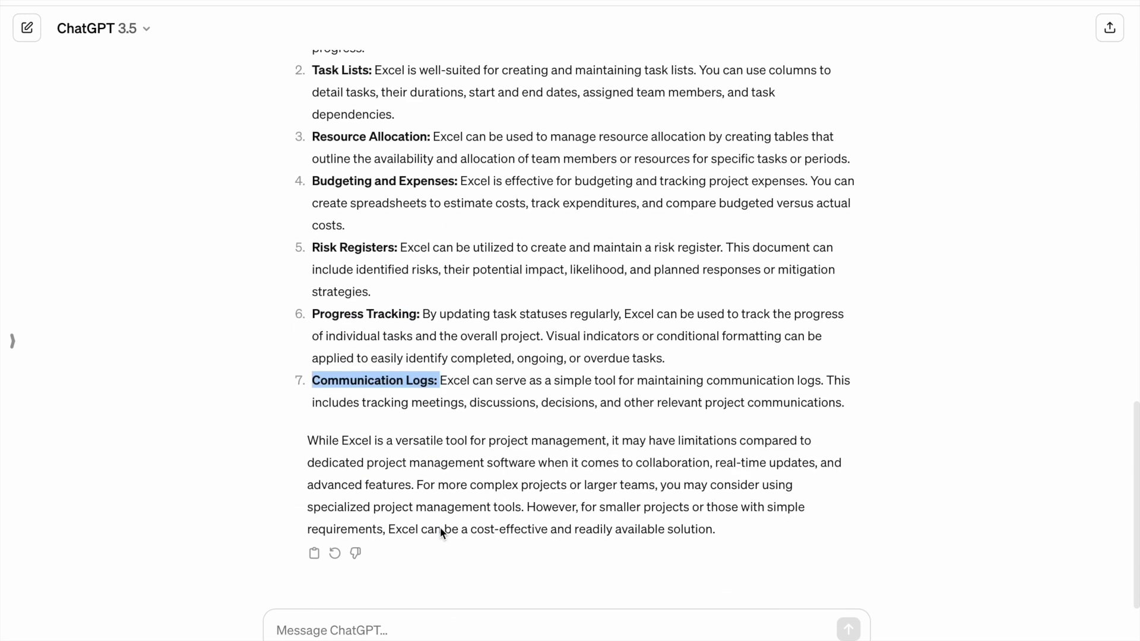
{"action": "scroll", "coordinate": [508, 469], "scroll_direction": "up", "scroll_amount": 4}
{"action": "scroll", "coordinate": [508, 469], "scroll_direction": "up", "scroll_amount": 1}
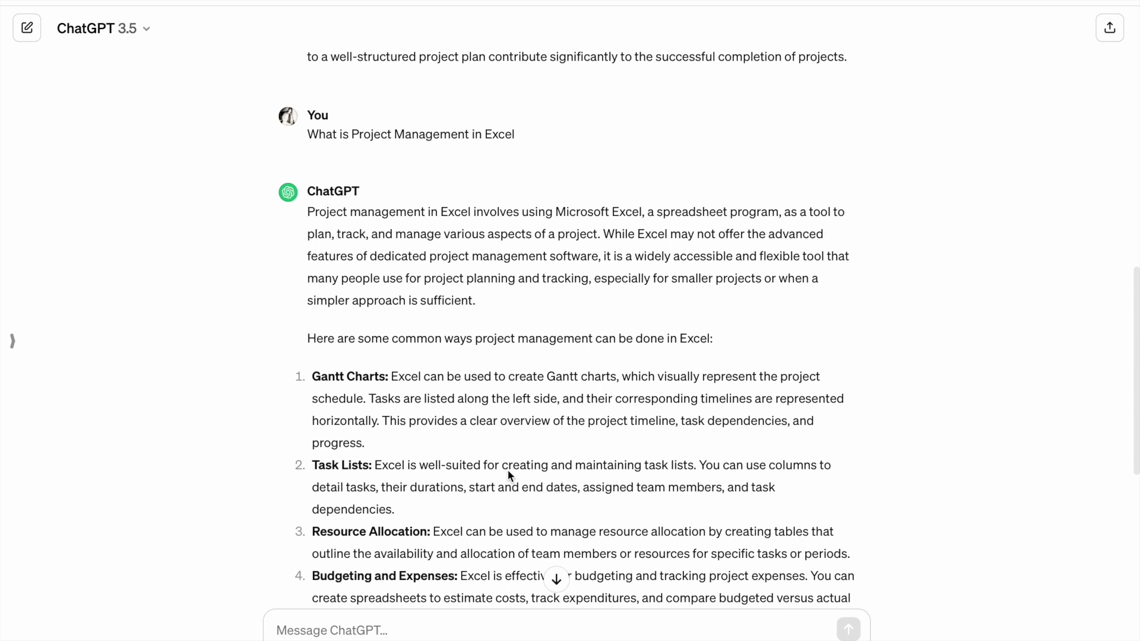
{"action": "type", "text": "W"}
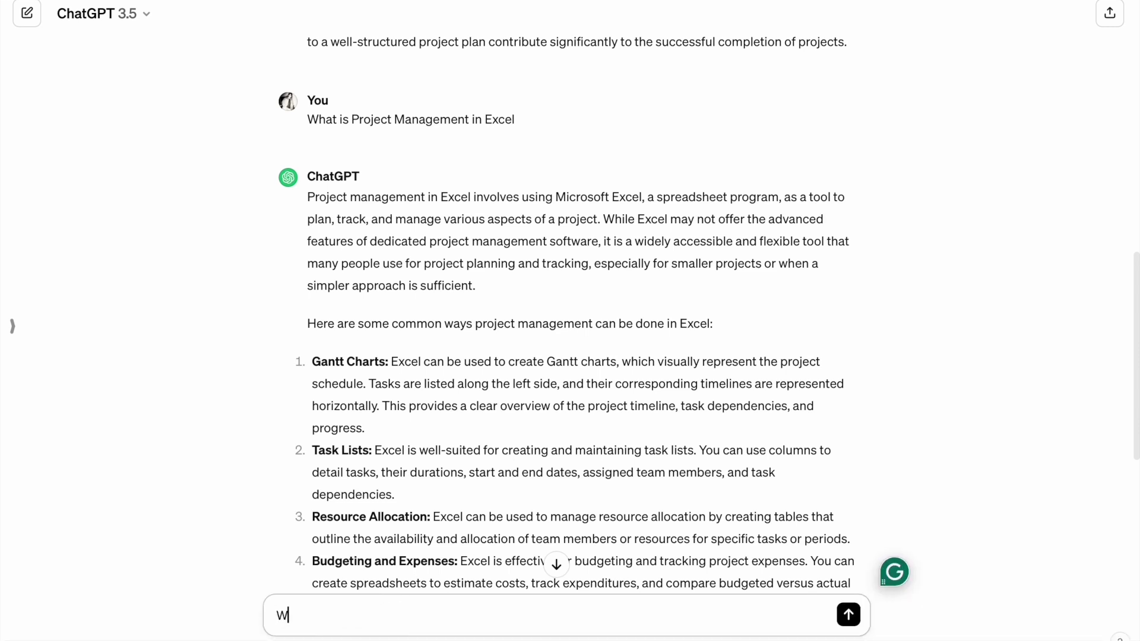
{"action": "type", "text": "hy use Microsoft "}
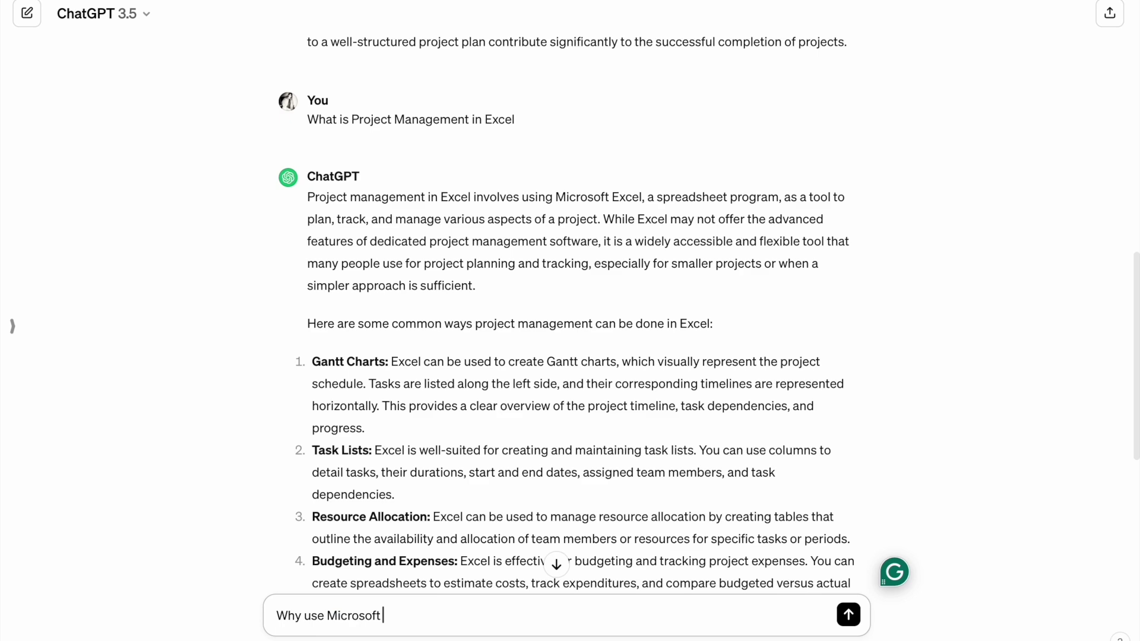
{"action": "type", "text": "Excel?"}
{"action": "key", "text": "Return"}
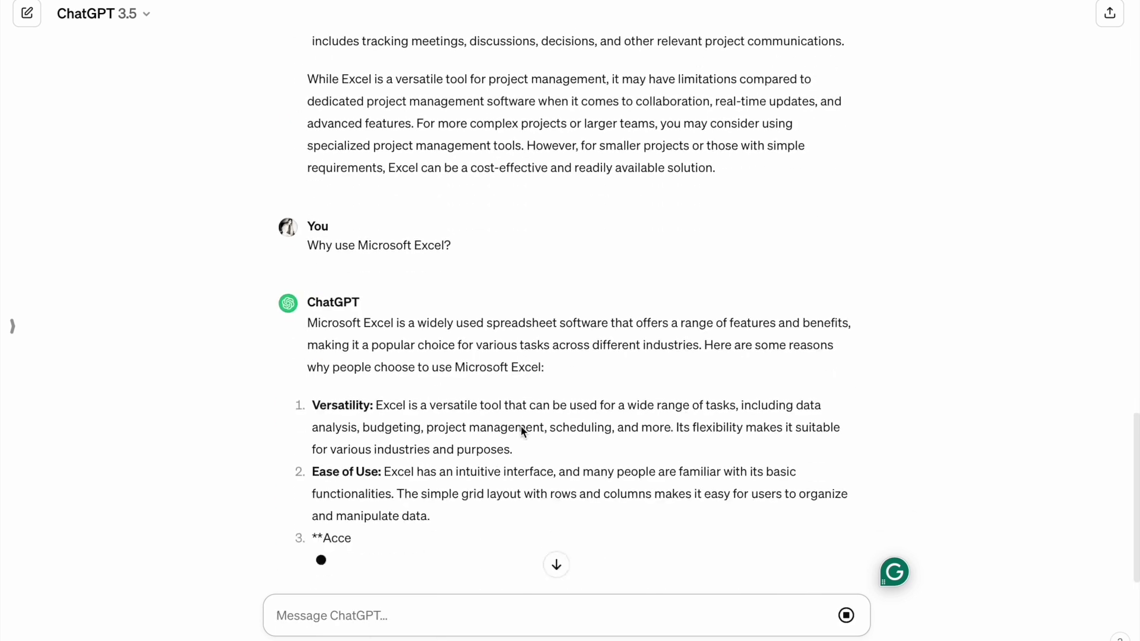
{"action": "scroll", "coordinate": [522, 426], "scroll_direction": "down", "scroll_amount": 3}
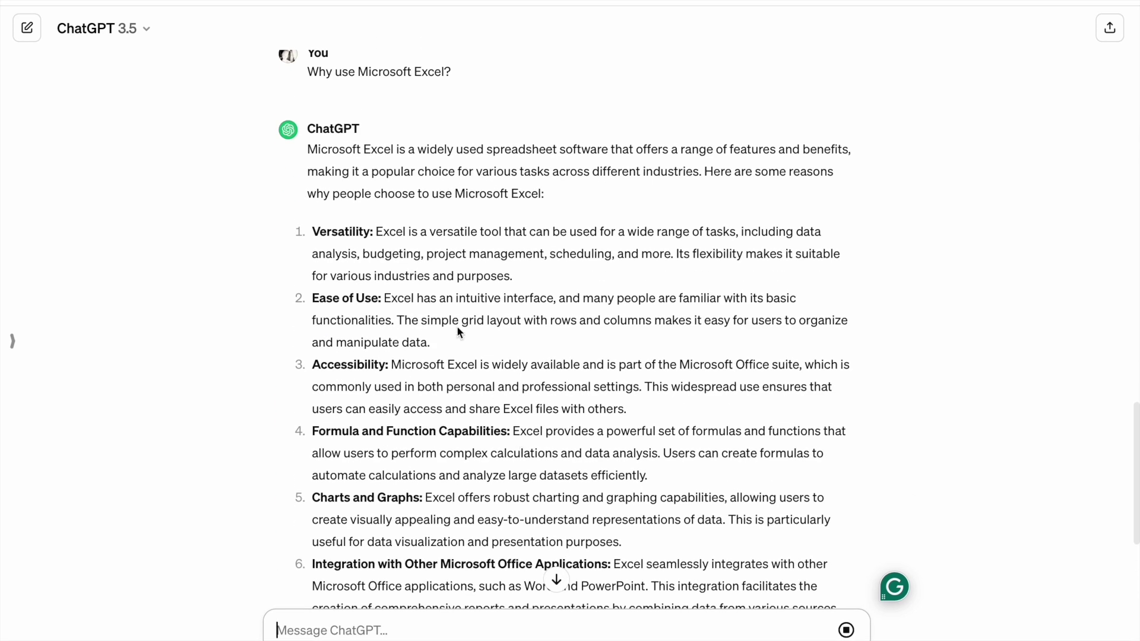
{"action": "left_click_drag", "start_coordinate": [419, 152], "coordinate": [658, 154]}
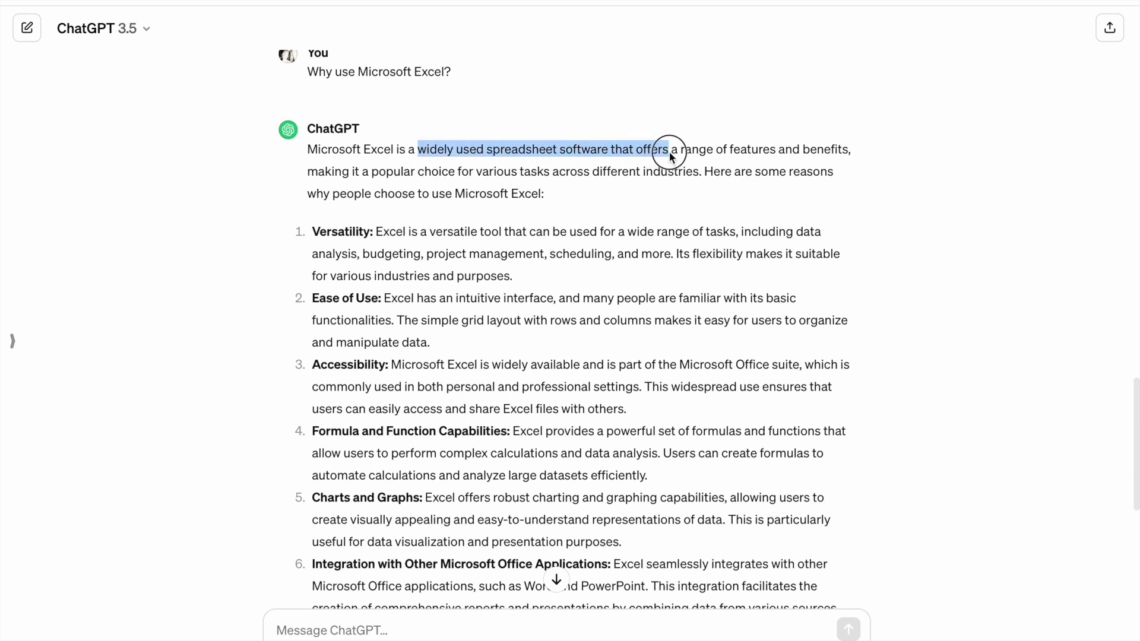
{"action": "left_click_drag", "start_coordinate": [659, 155], "coordinate": [719, 159]}
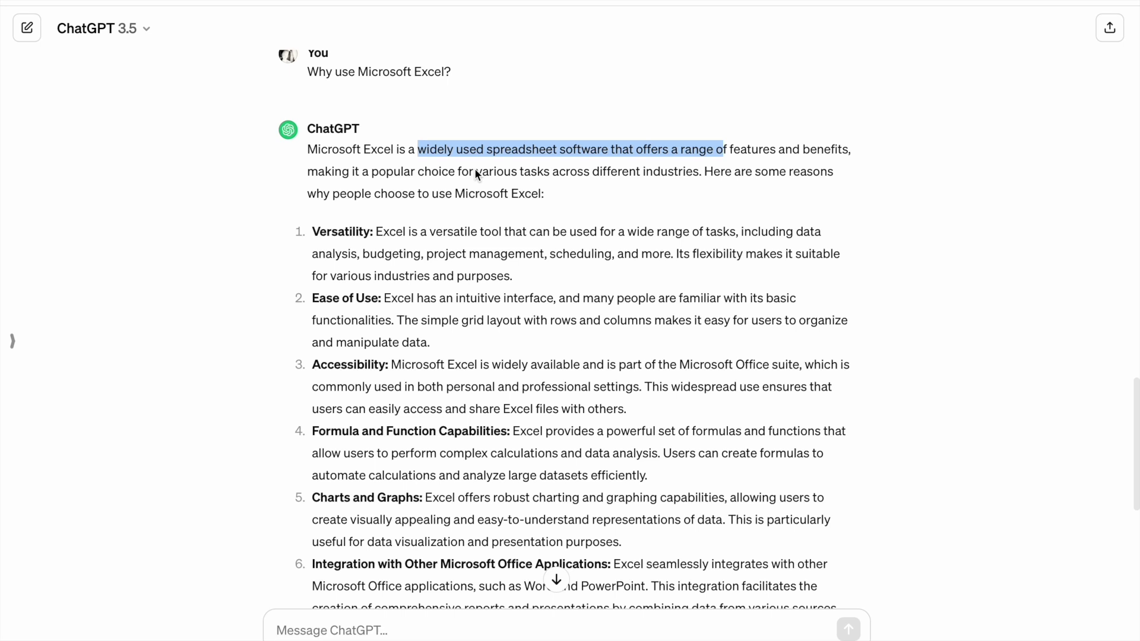
{"action": "mouse_move", "coordinate": [476, 171]}
{"action": "left_mouse_down"}
{"action": "mouse_move", "coordinate": [662, 165]}
{"action": "mouse_move", "coordinate": [759, 179]}
{"action": "mouse_move", "coordinate": [753, 189]}
{"action": "left_mouse_up"}
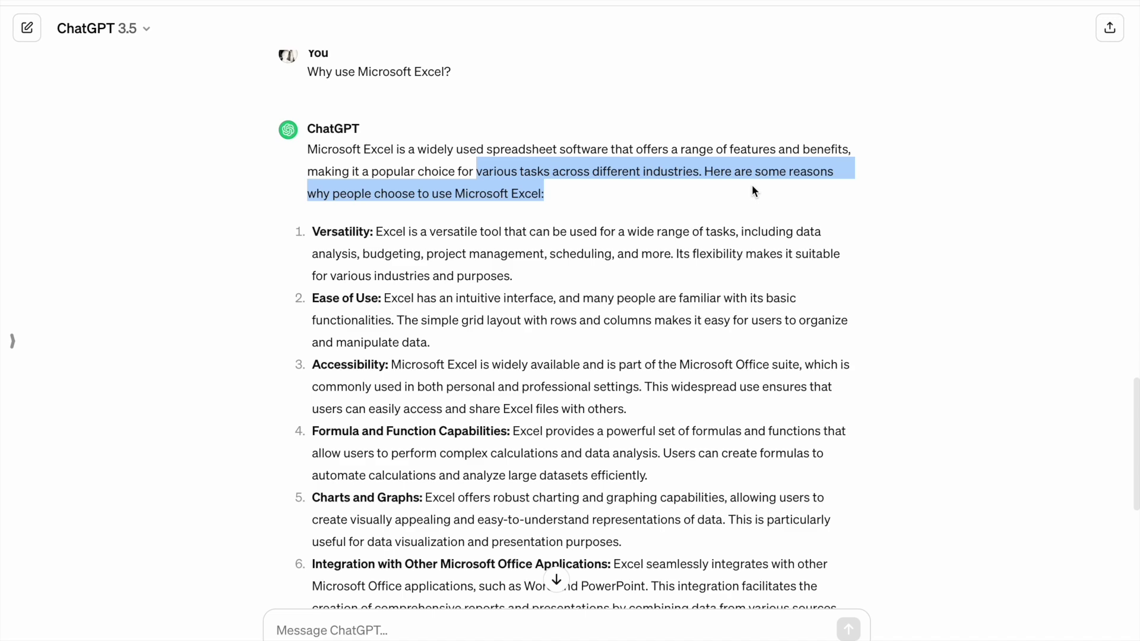
{"action": "scroll", "coordinate": [753, 187], "scroll_direction": "down", "scroll_amount": 3}
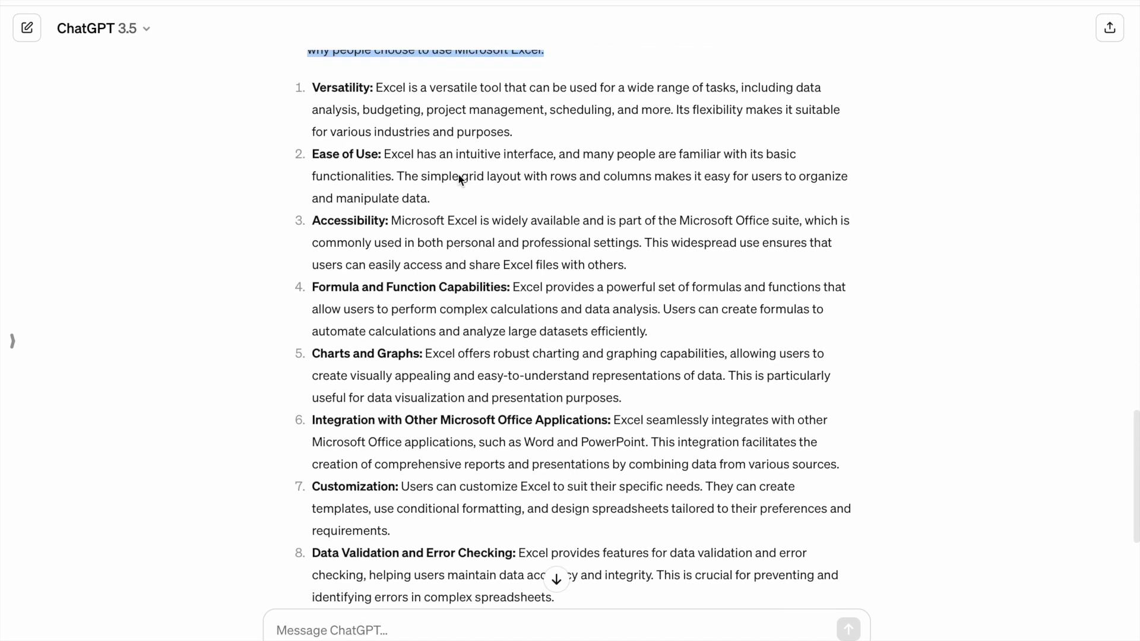
{"action": "scroll", "coordinate": [459, 177], "scroll_direction": "up", "scroll_amount": 1}
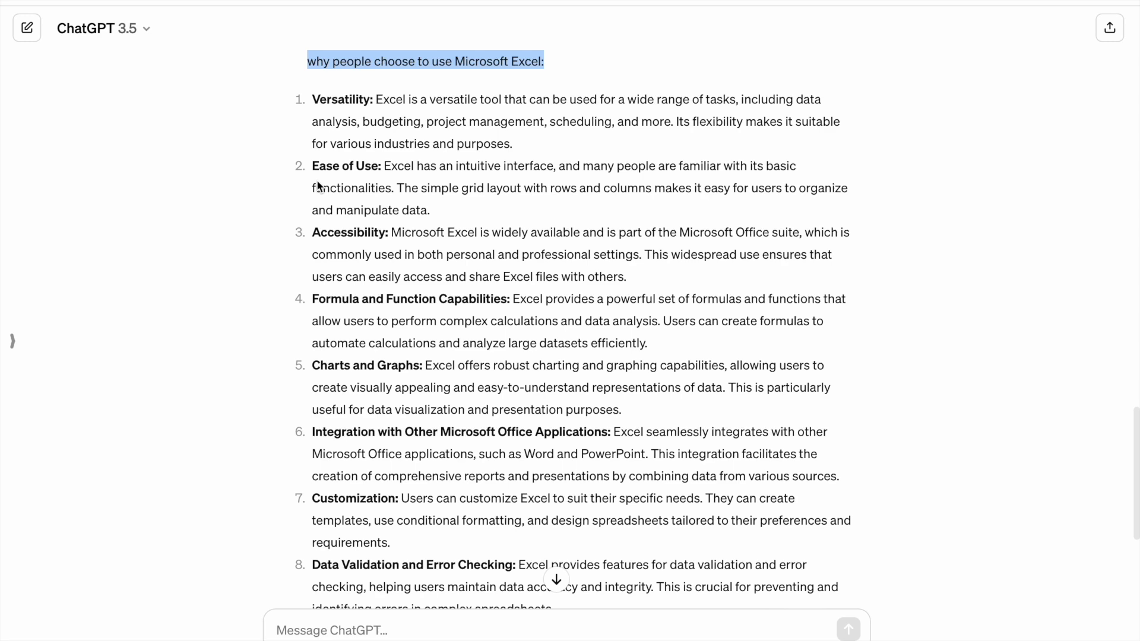
{"action": "scroll", "coordinate": [331, 238], "scroll_direction": "down", "scroll_amount": 3}
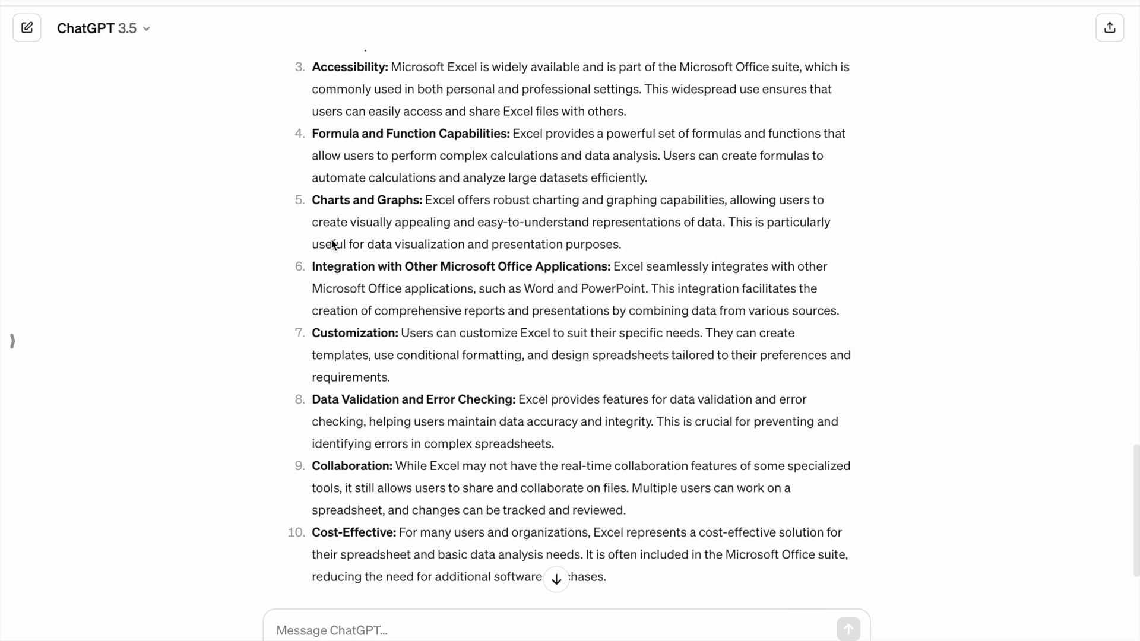
{"action": "scroll", "coordinate": [380, 223], "scroll_direction": "down", "scroll_amount": 1}
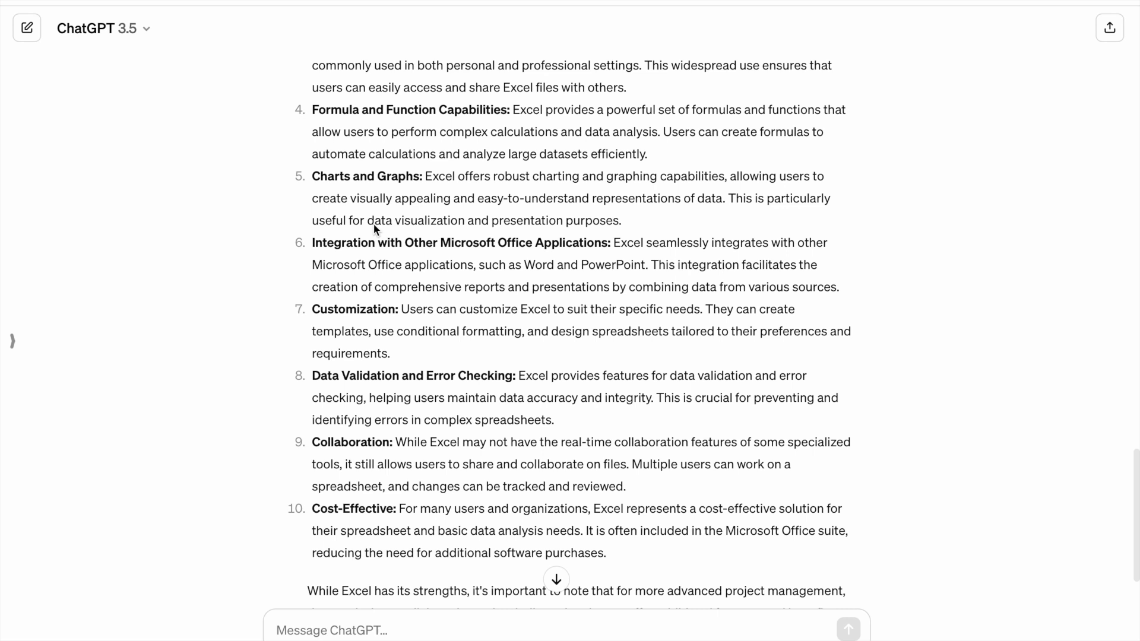
{"action": "left_click_drag", "start_coordinate": [443, 243], "coordinate": [610, 244]}
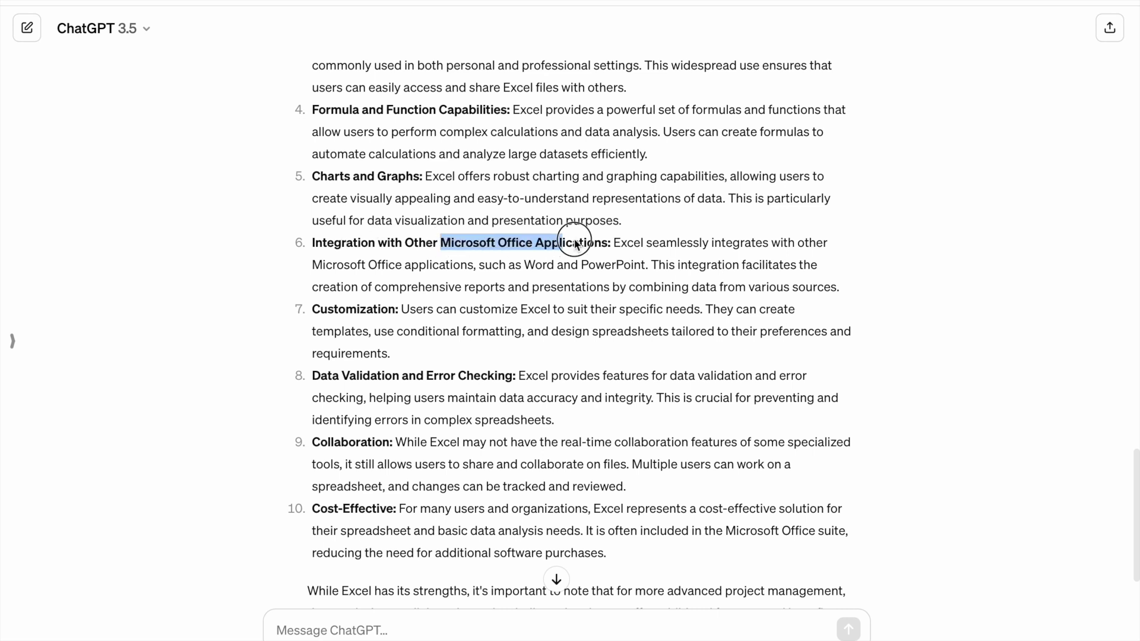
{"action": "scroll", "coordinate": [594, 243], "scroll_direction": "down", "scroll_amount": 2}
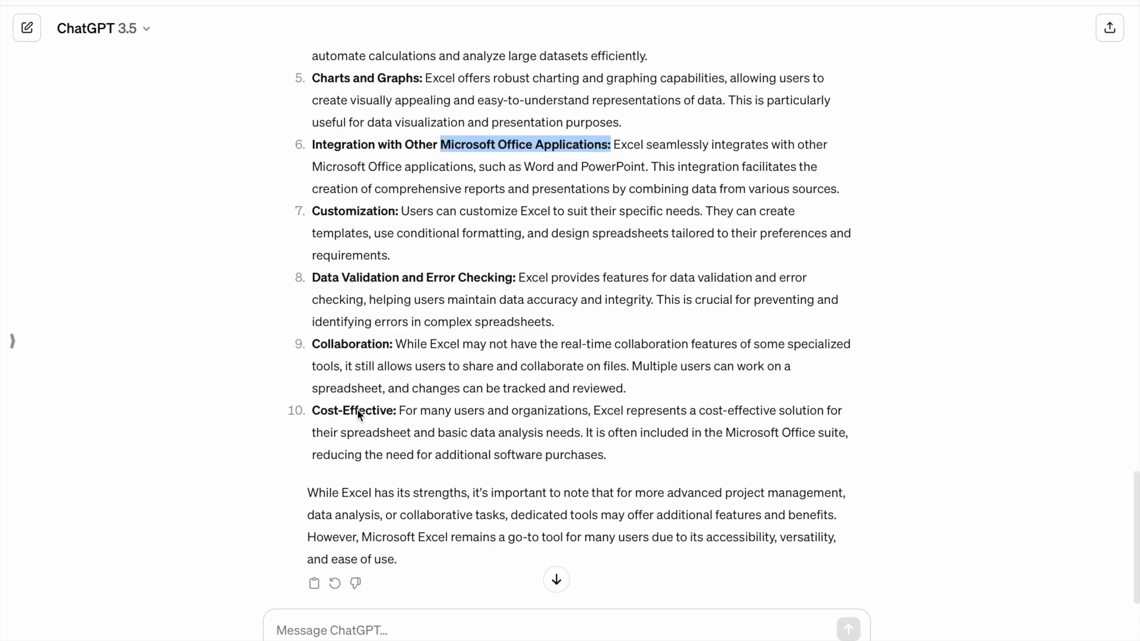
{"action": "scroll", "coordinate": [386, 411], "scroll_direction": "up", "scroll_amount": 3}
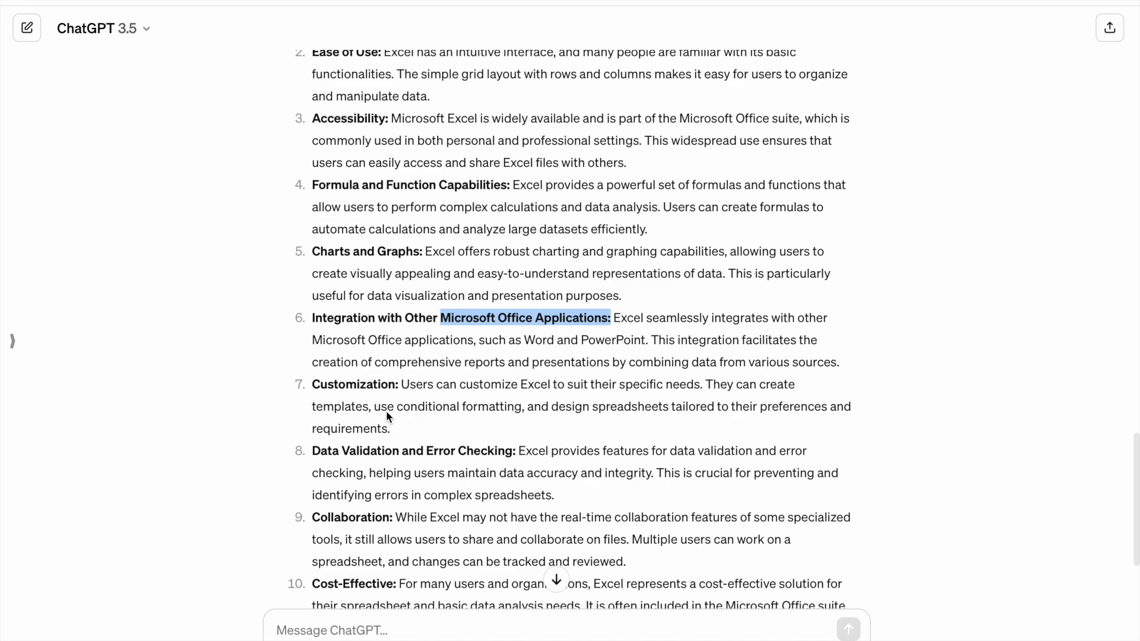
{"action": "scroll", "coordinate": [386, 413], "scroll_direction": "up", "scroll_amount": 4}
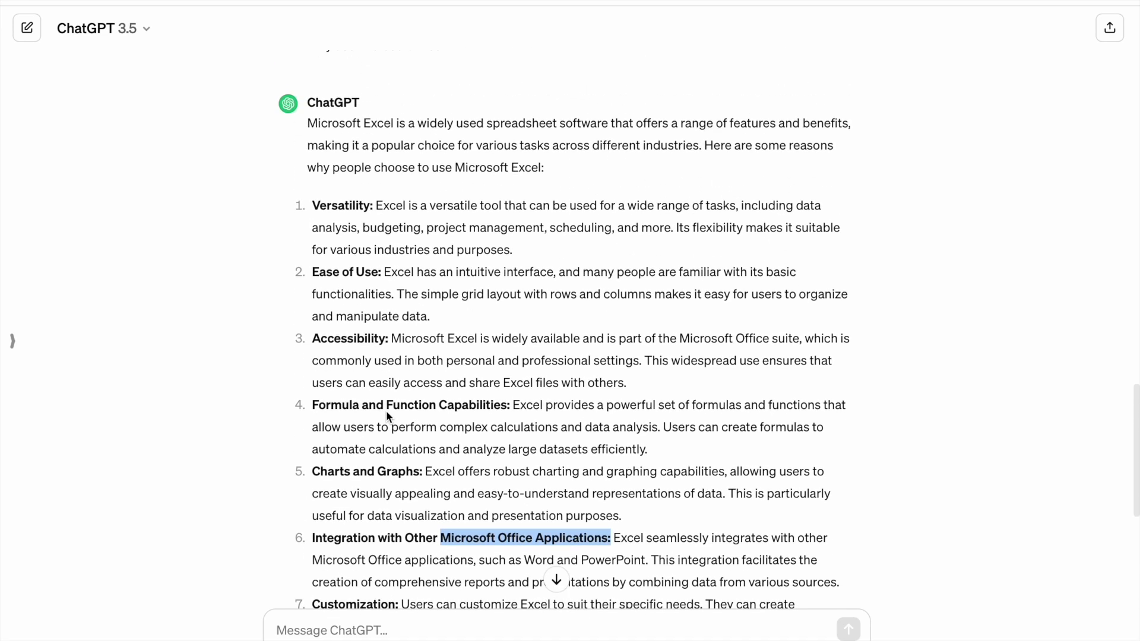
{"action": "scroll", "coordinate": [386, 411], "scroll_direction": "up", "scroll_amount": 3}
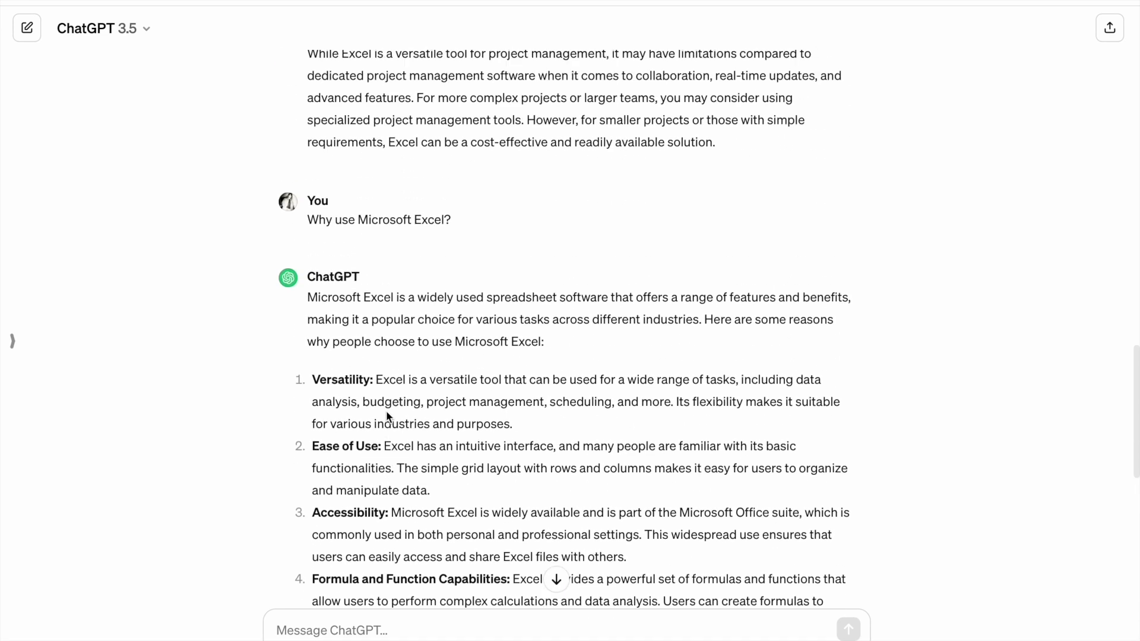
{"action": "scroll", "coordinate": [386, 411], "scroll_direction": "up", "scroll_amount": 1}
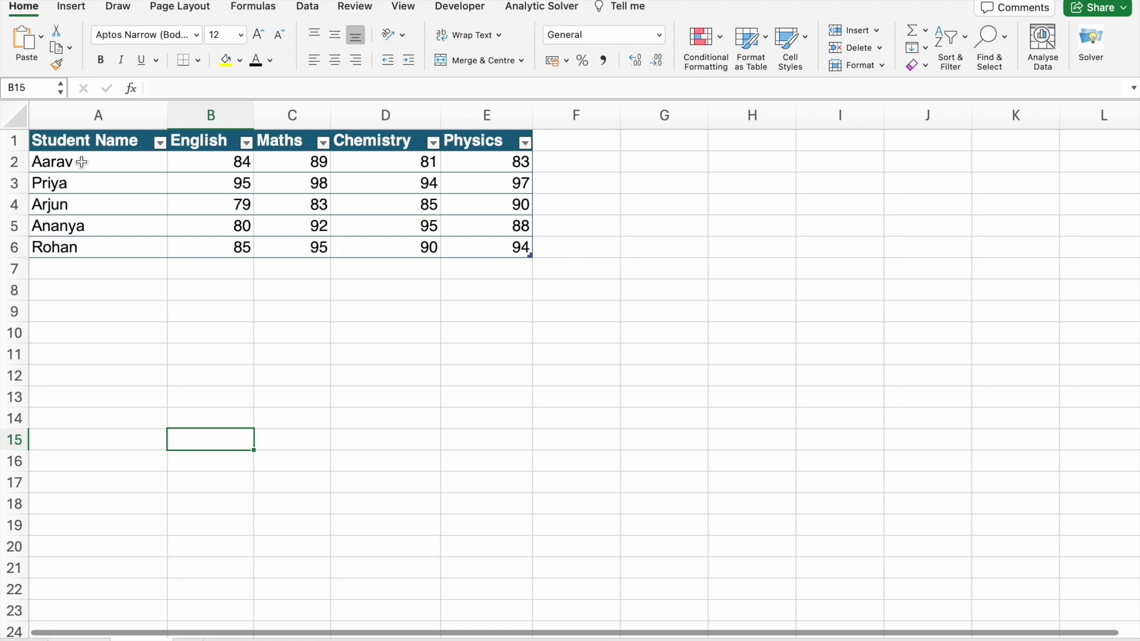
Select the whole student marks table, from the headers through Rohan's row
{"action": "left_click_drag", "start_coordinate": [82, 163], "coordinate": [91, 246]}
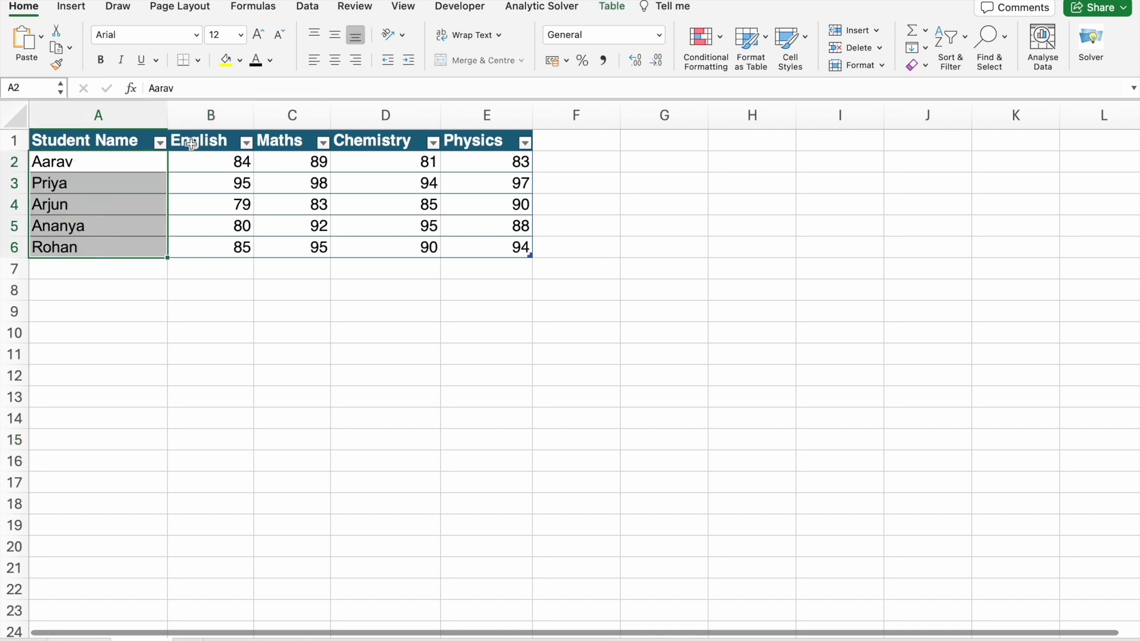
{"action": "left_click_drag", "start_coordinate": [191, 141], "coordinate": [478, 148]}
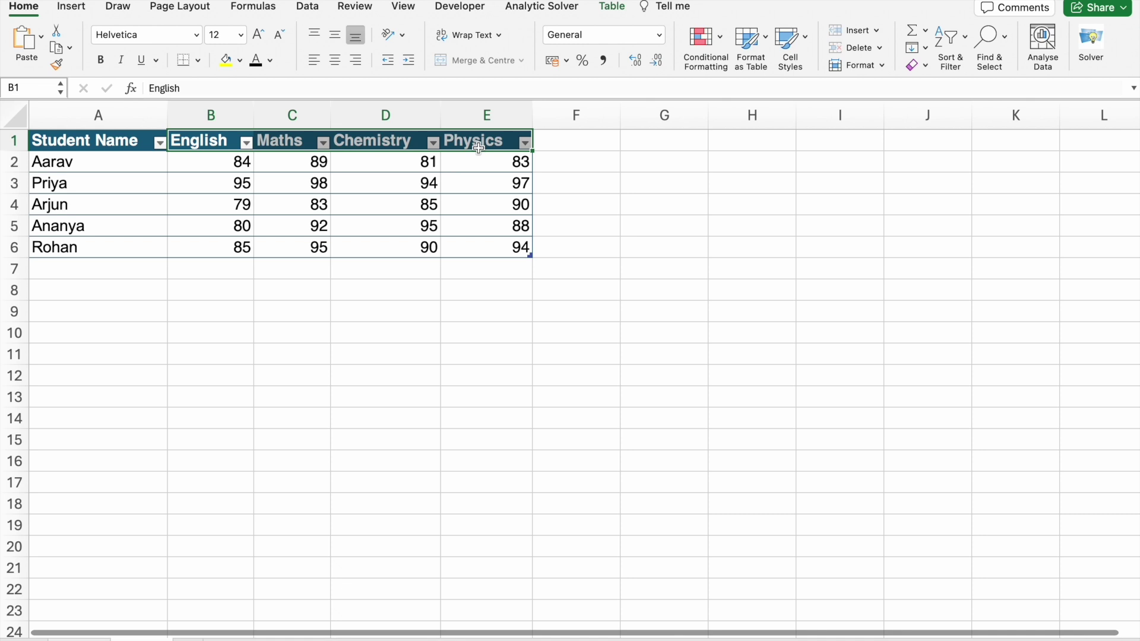
{"action": "left_click", "coordinate": [394, 306]}
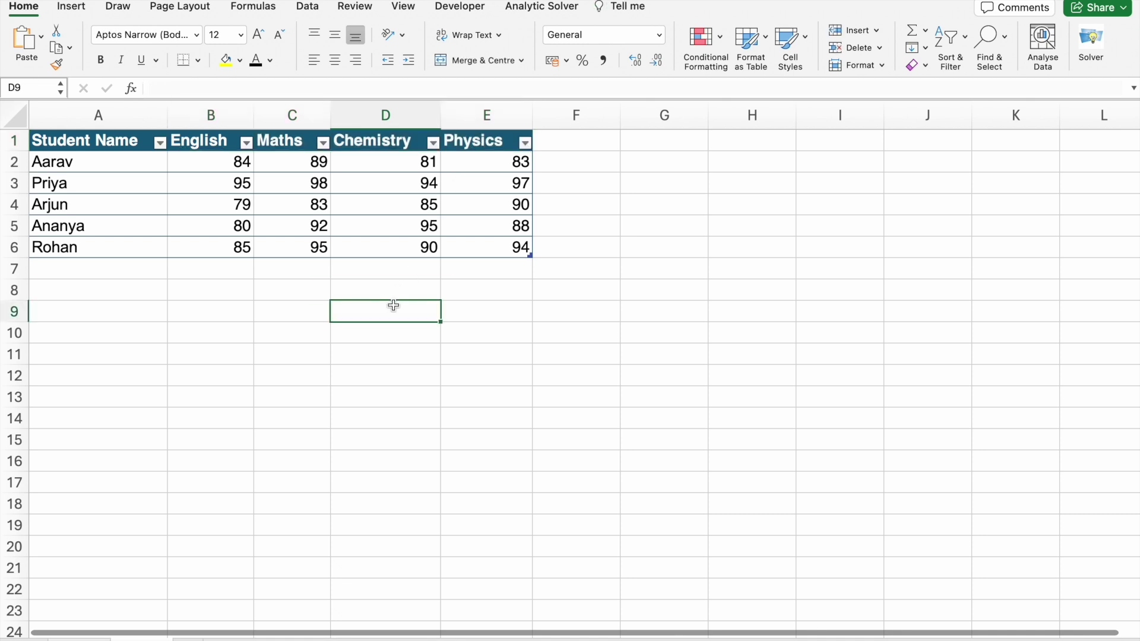
{"action": "mouse_move", "coordinate": [496, 247]}
{"action": "left_mouse_down"}
{"action": "mouse_move", "coordinate": [73, 166]}
{"action": "mouse_move", "coordinate": [76, 141]}
{"action": "left_mouse_up"}
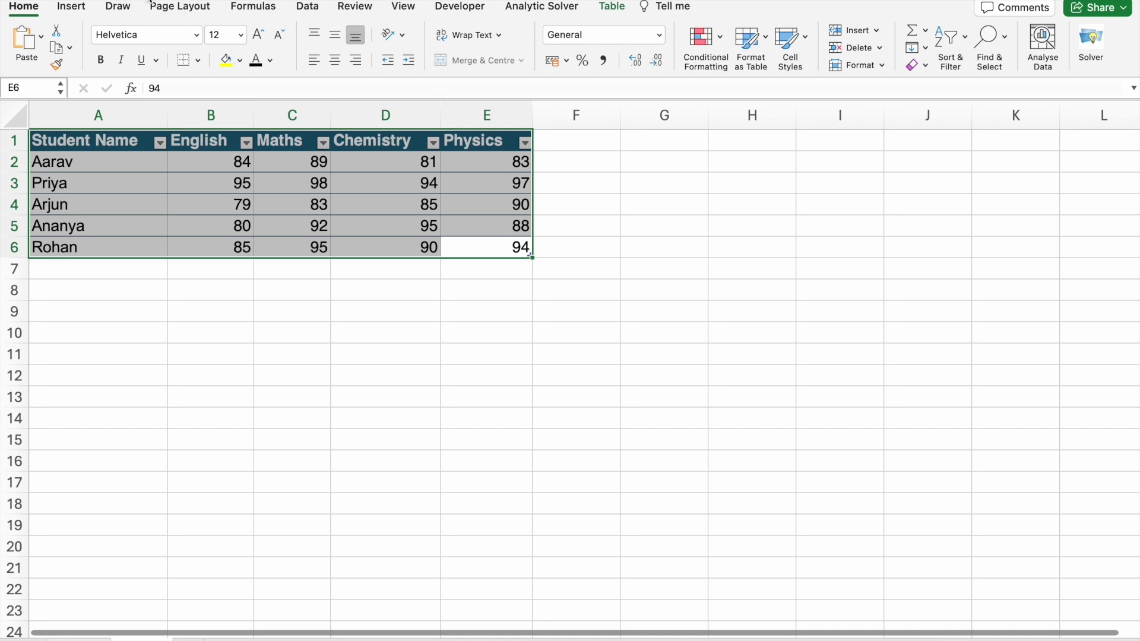
{"action": "left_click", "coordinate": [77, 8]}
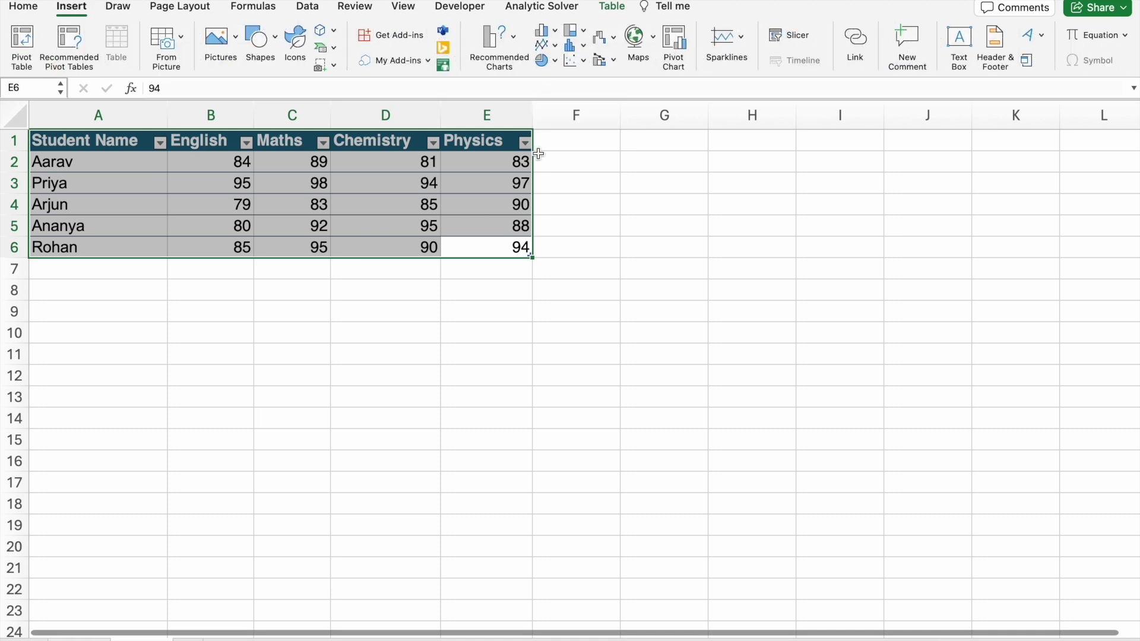
Open the Column/Bar chart gallery for the selected marks table
{"action": "left_click", "coordinate": [556, 35]}
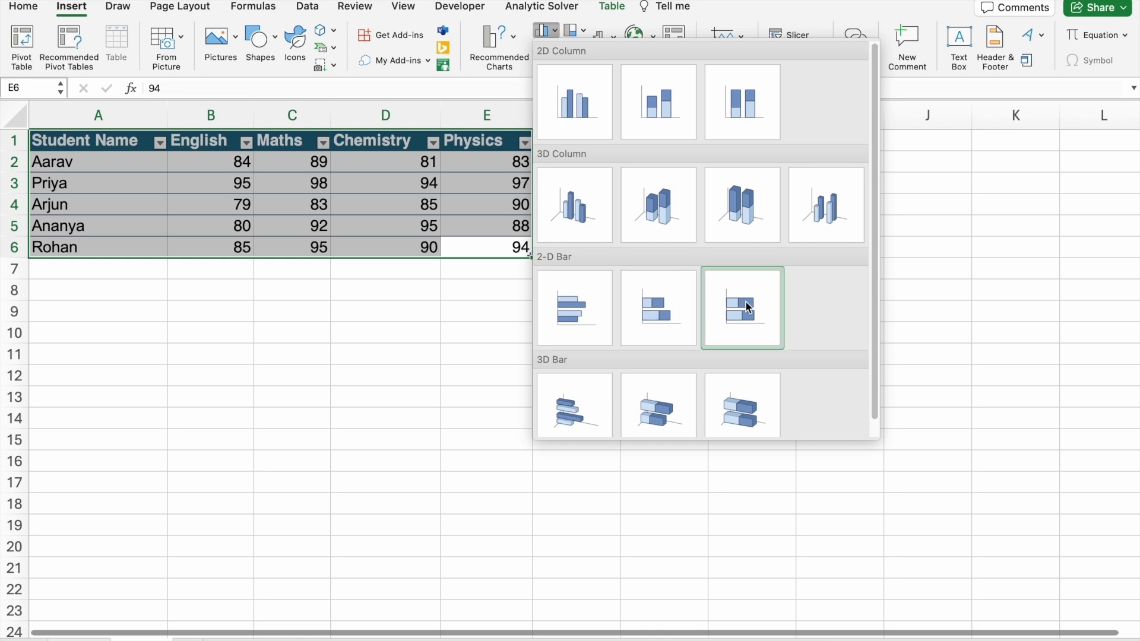
Insert a 2-D stacked bar chart, move it lower, and title it 'Student Marks'
{"action": "left_click", "coordinate": [674, 313]}
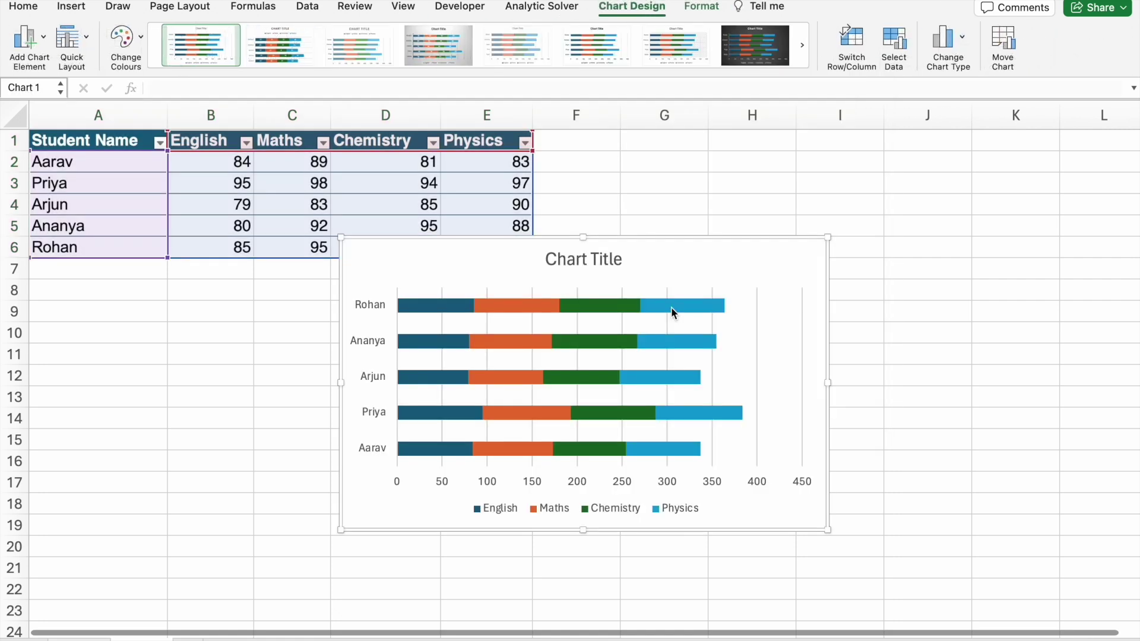
{"action": "left_click_drag", "start_coordinate": [655, 256], "coordinate": [656, 286]}
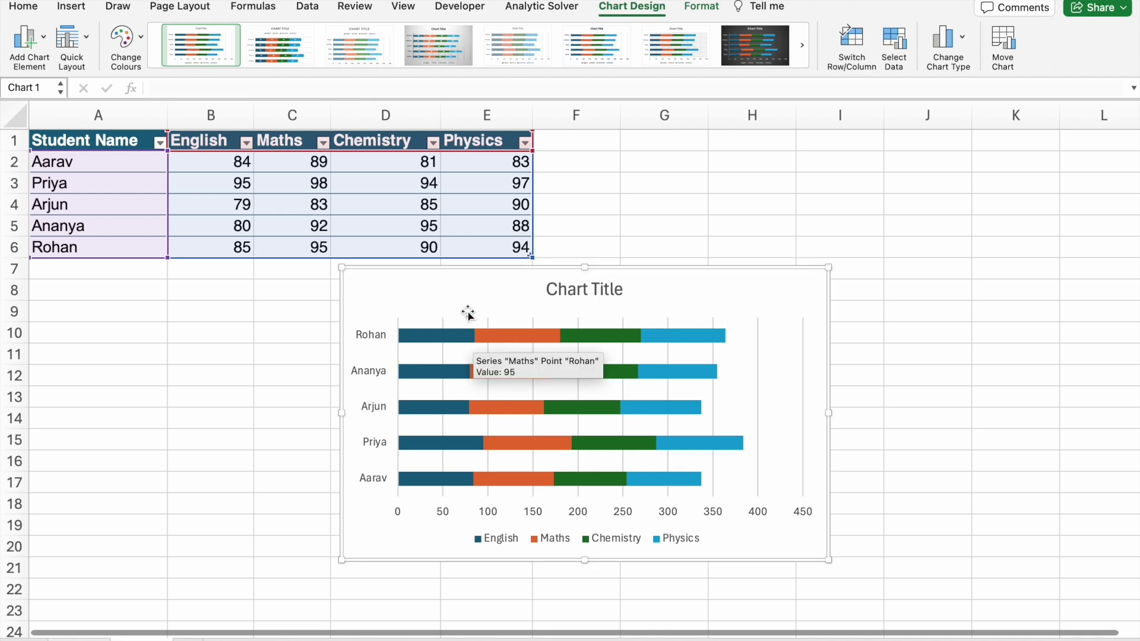
{"action": "mouse_move", "coordinate": [583, 290]}
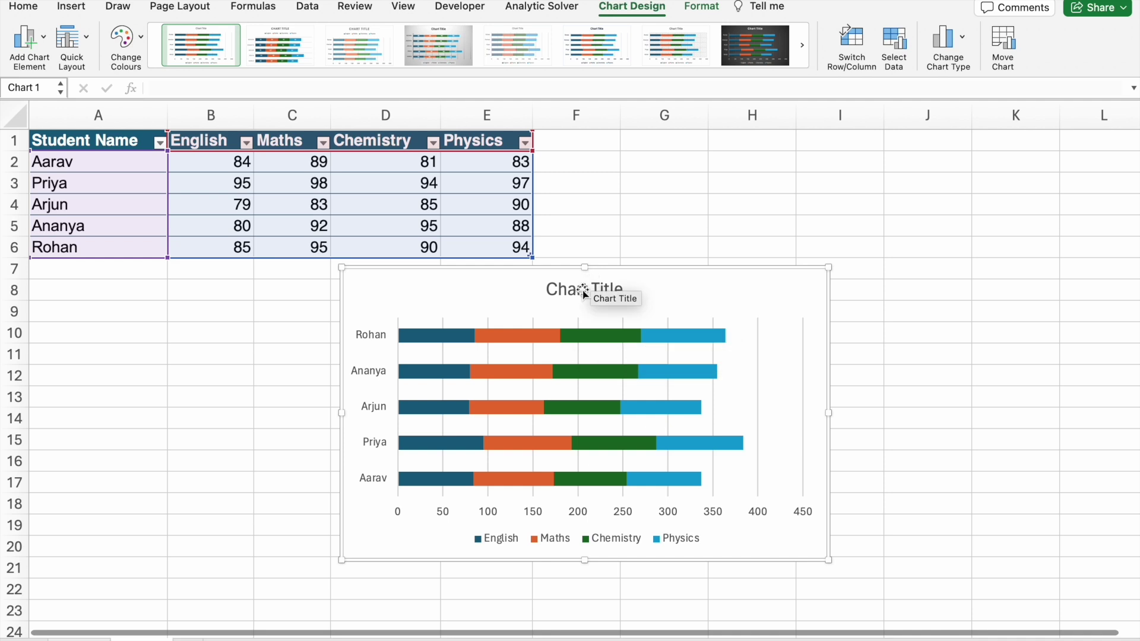
{"action": "double_click", "coordinate": [583, 292]}
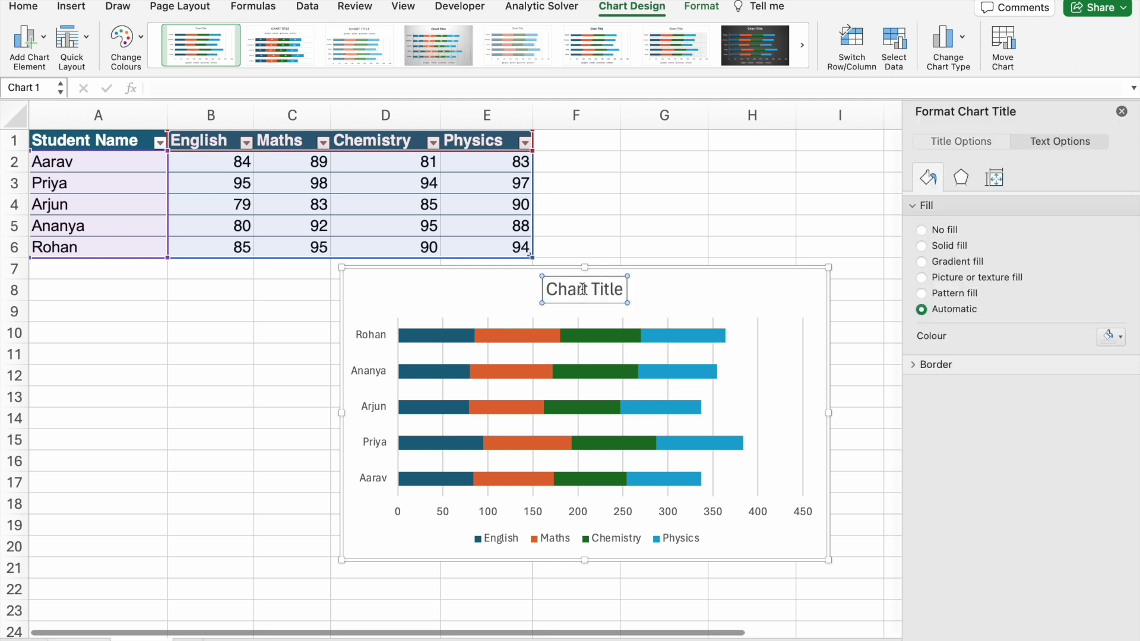
{"action": "left_click", "coordinate": [583, 290]}
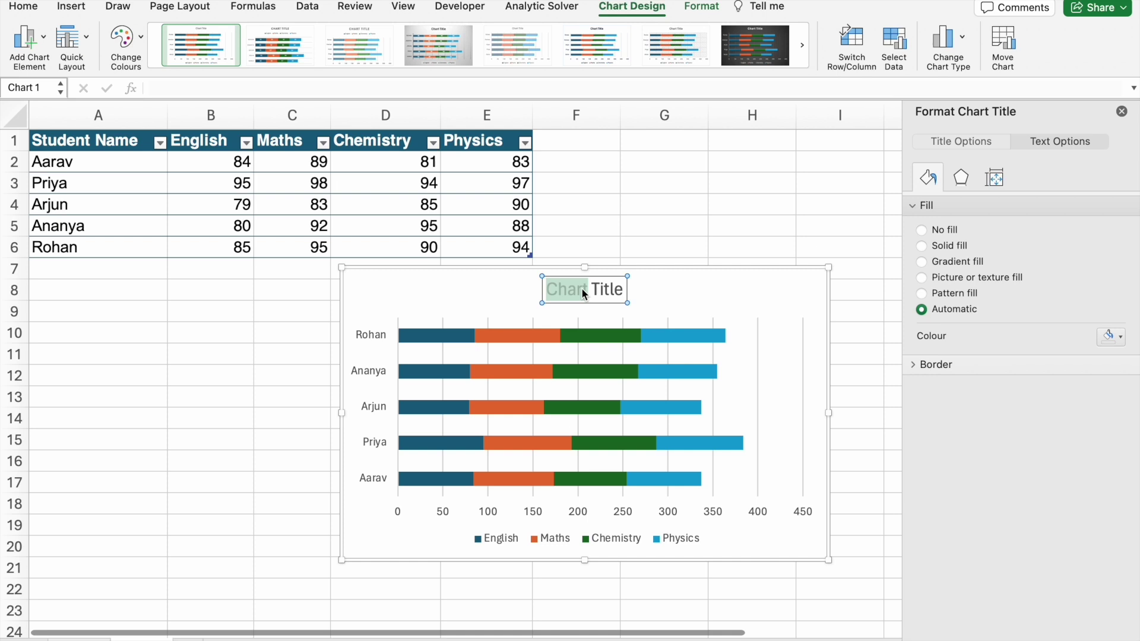
{"action": "key", "text": "shift+Right"}
{"action": "key", "text": "shift+Right"}
{"action": "key", "text": "shift+Right"}
{"action": "key", "text": "shift+Right"}
{"action": "type", "text": "Student"}
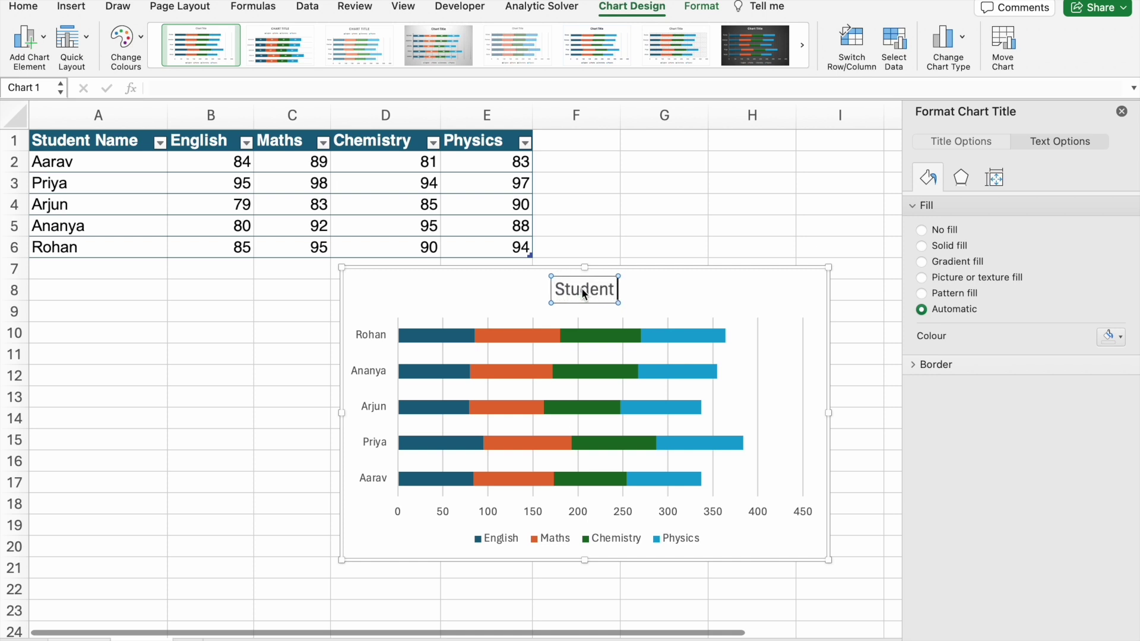
{"action": "type", "text": " Mark"}
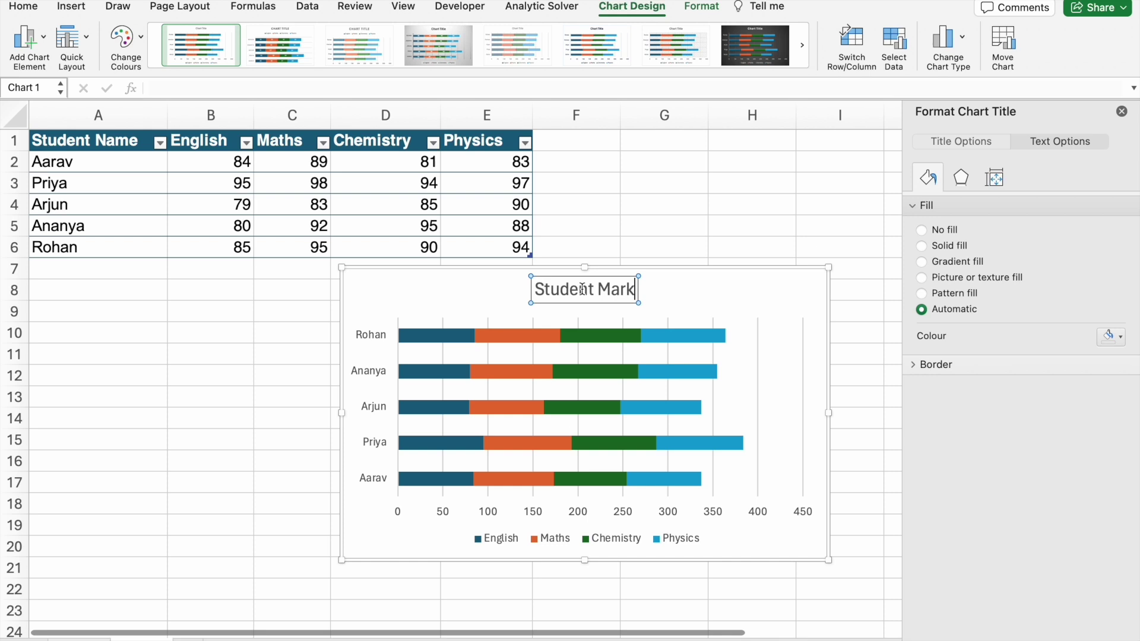
{"action": "type", "text": "s"}
{"action": "left_click", "coordinate": [729, 284]}
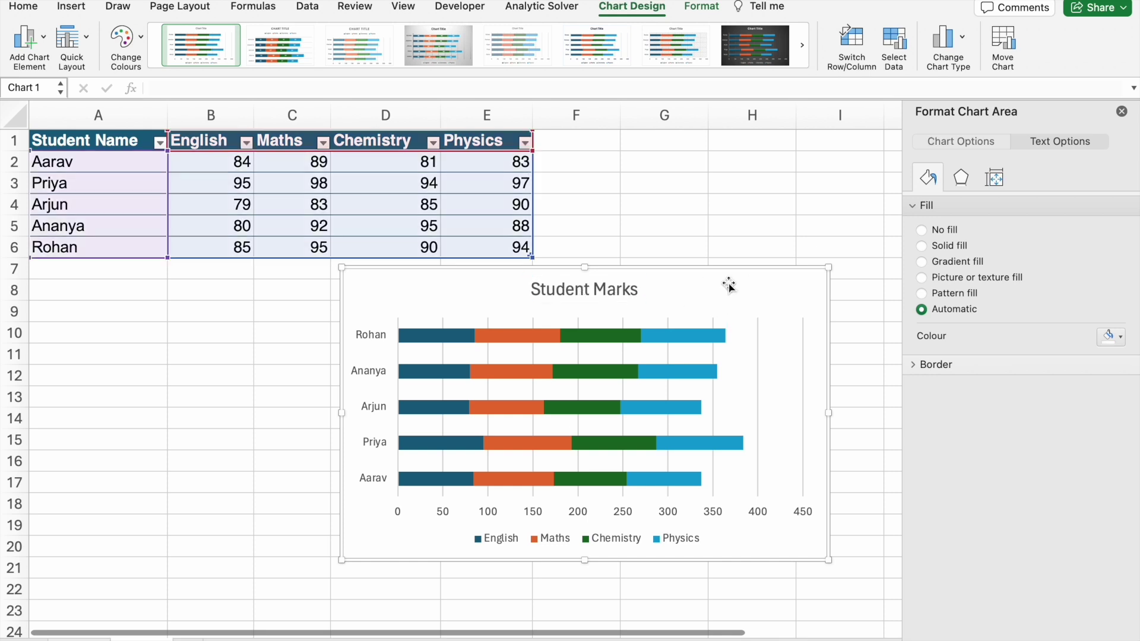
Add centred data labels to the English, Maths, Chemistry and Physics bars
{"action": "left_click", "coordinate": [411, 334]}
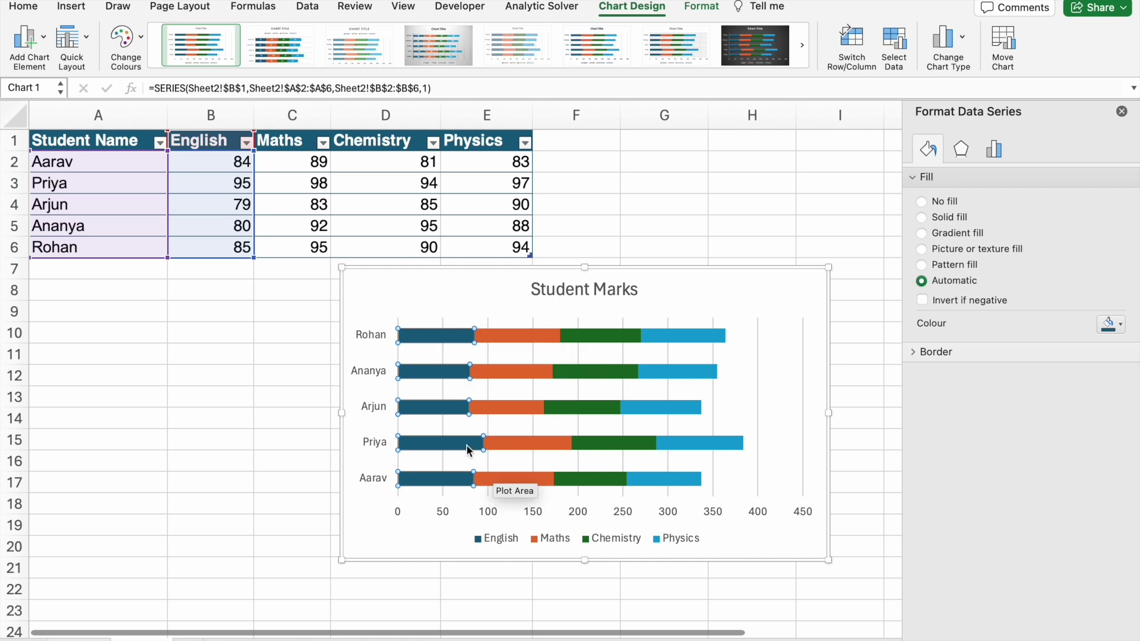
{"action": "left_click", "coordinate": [44, 40]}
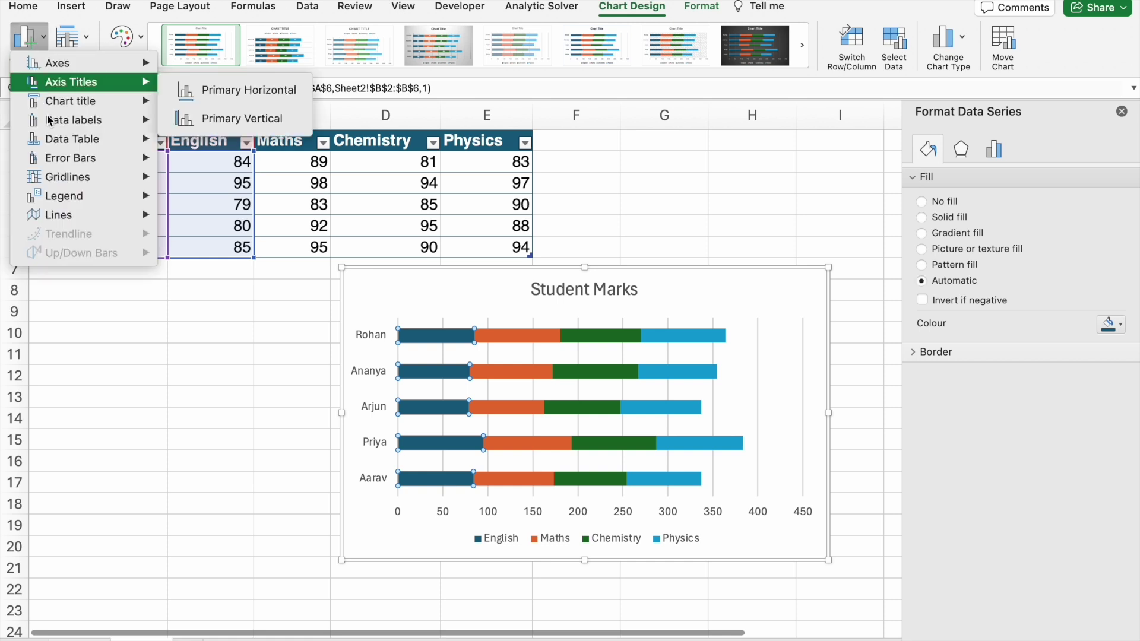
{"action": "mouse_move", "coordinate": [73, 119]}
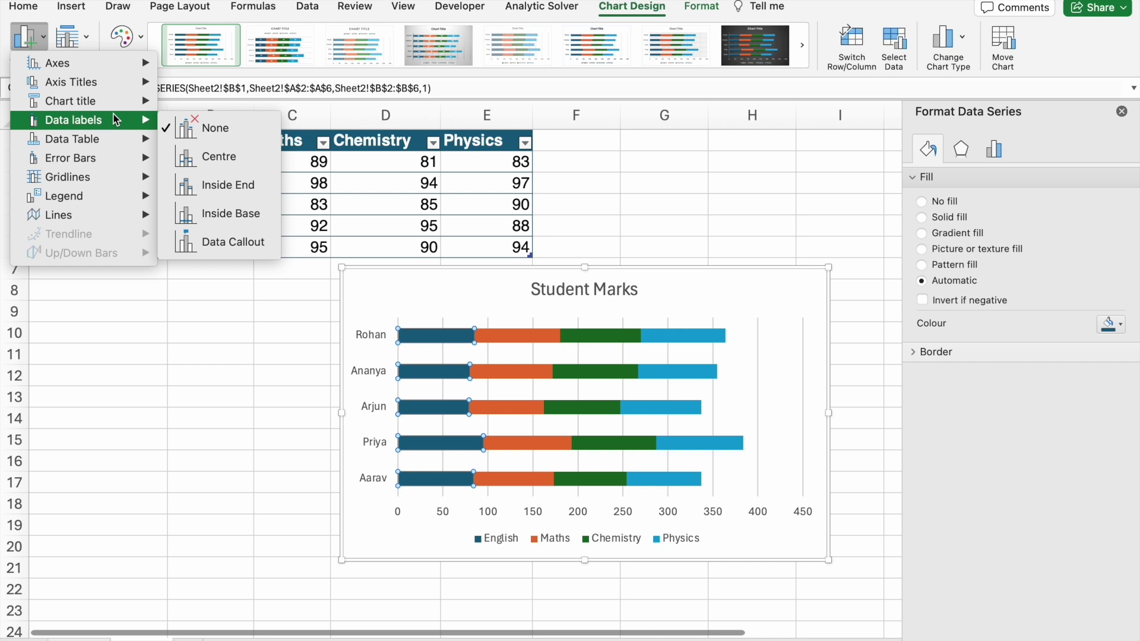
{"action": "left_click", "coordinate": [216, 162]}
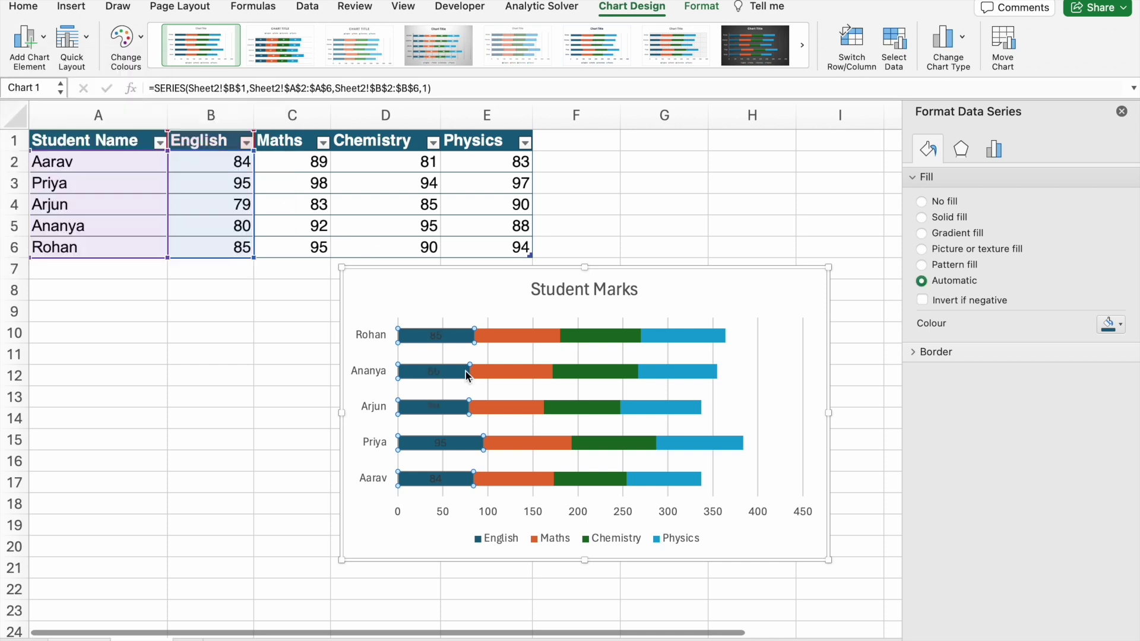
{"action": "left_click", "coordinate": [518, 338]}
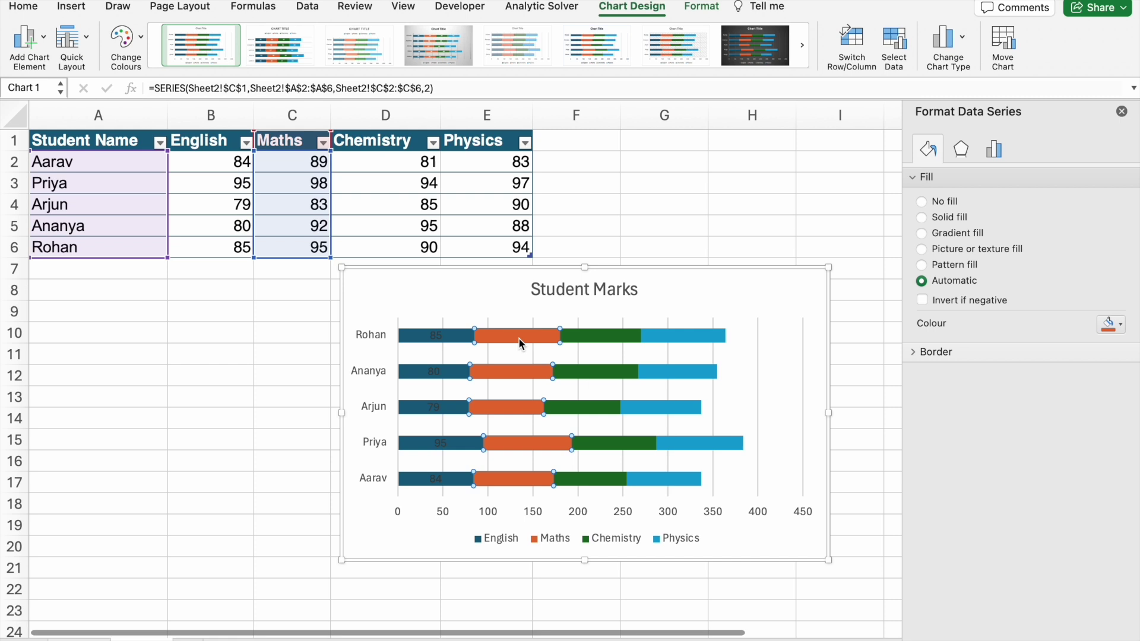
{"action": "left_click", "coordinate": [667, 307]}
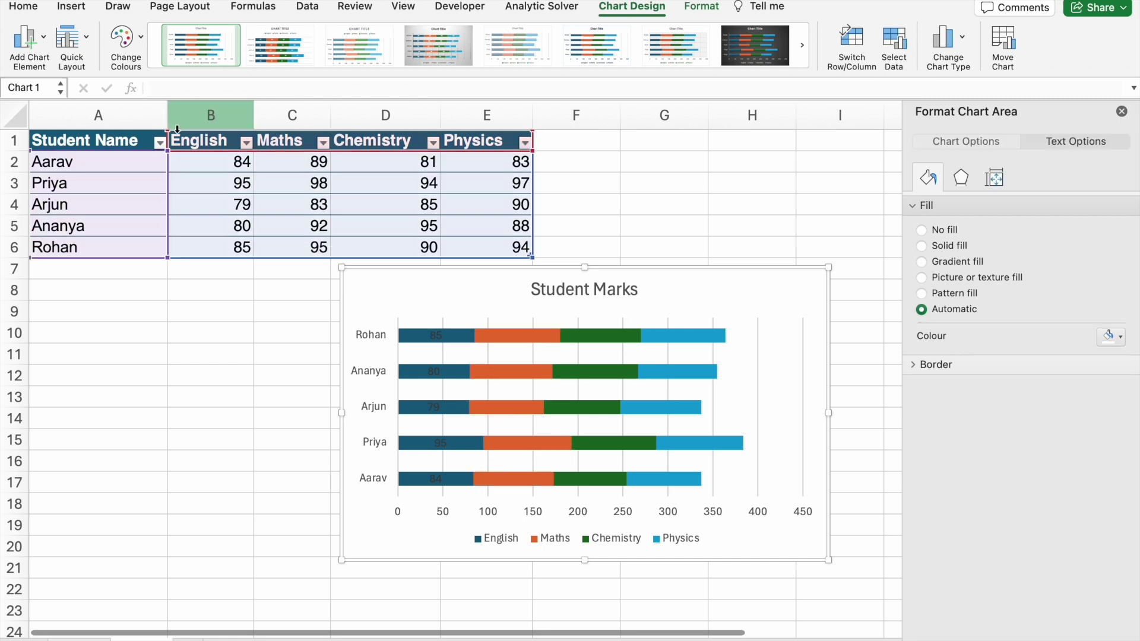
{"action": "left_click", "coordinate": [35, 39]}
{"action": "mouse_move", "coordinate": [73, 119]}
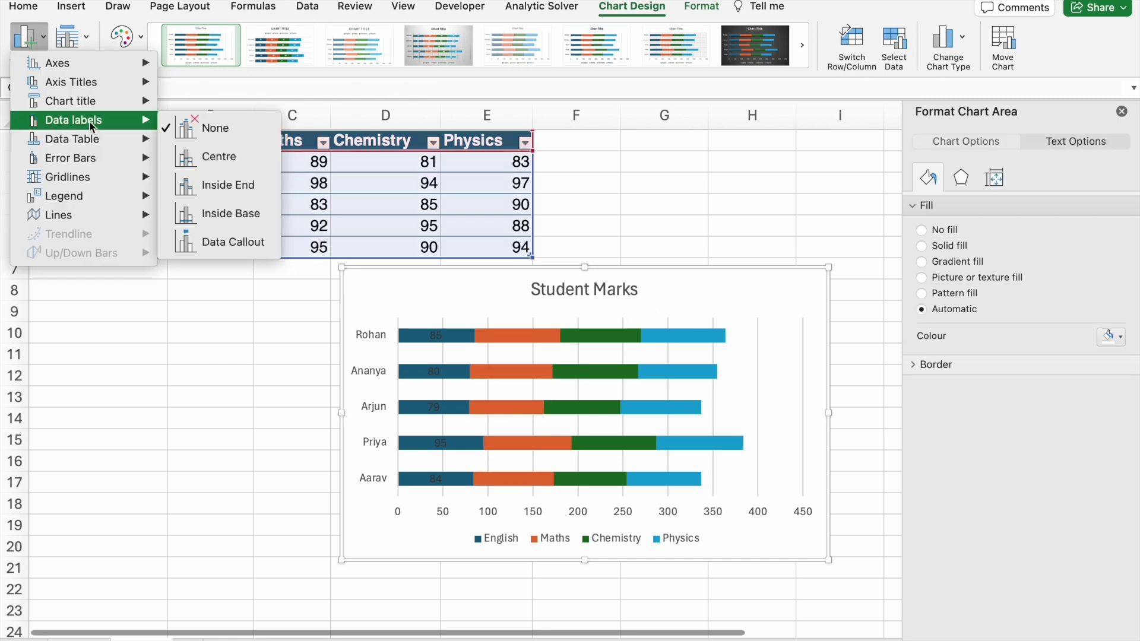
{"action": "left_click", "coordinate": [219, 156]}
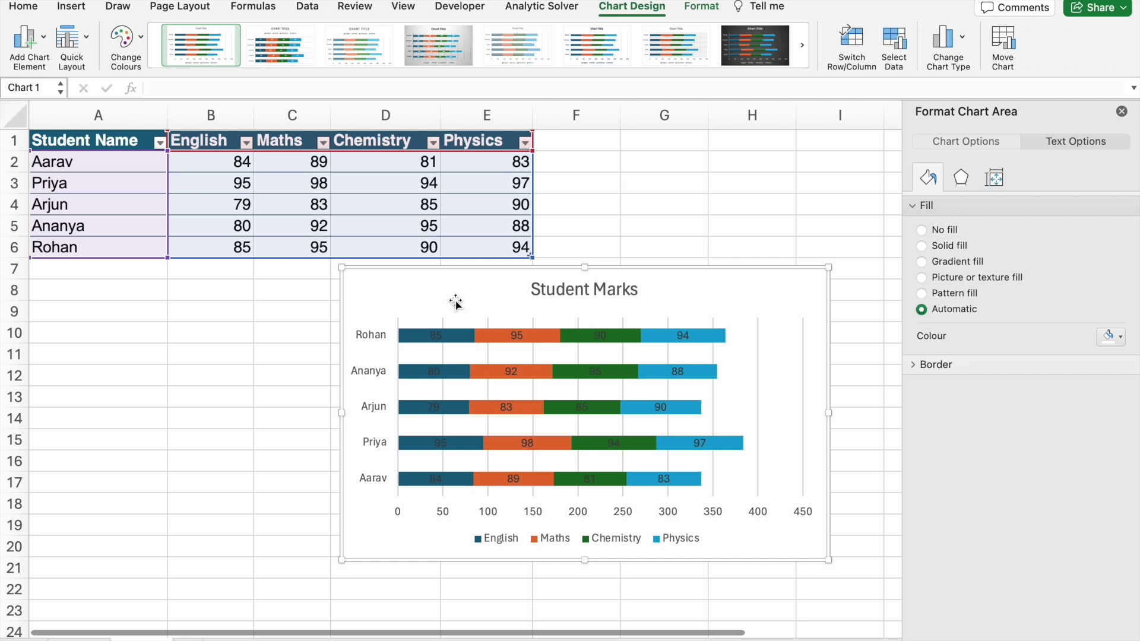
{"action": "left_click", "coordinate": [437, 334]}
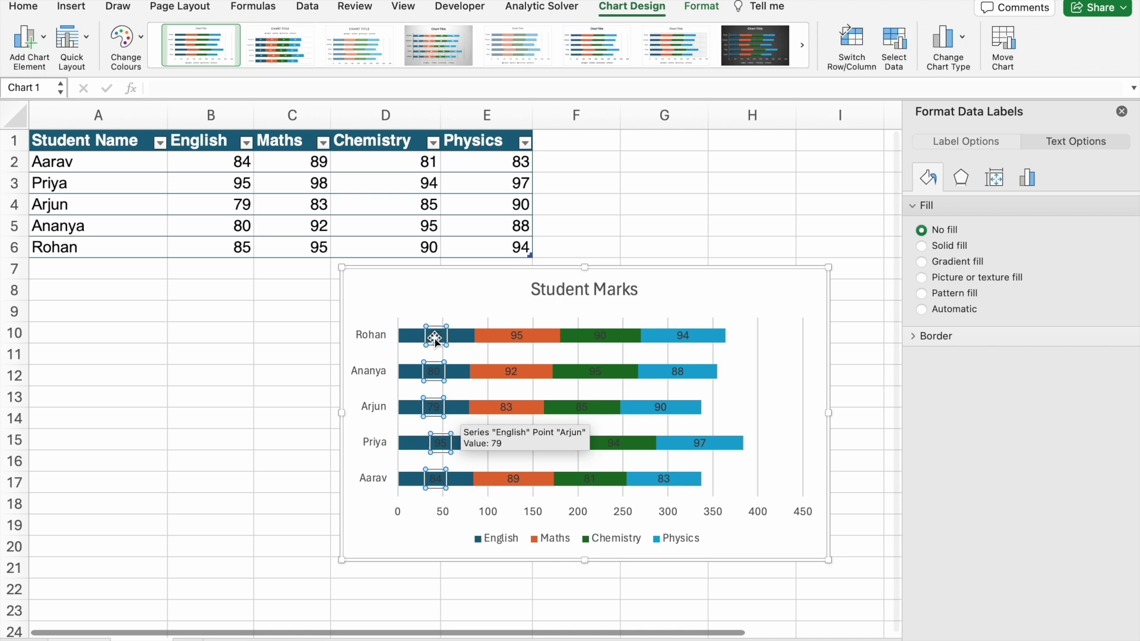
{"action": "mouse_move", "coordinate": [517, 336]}
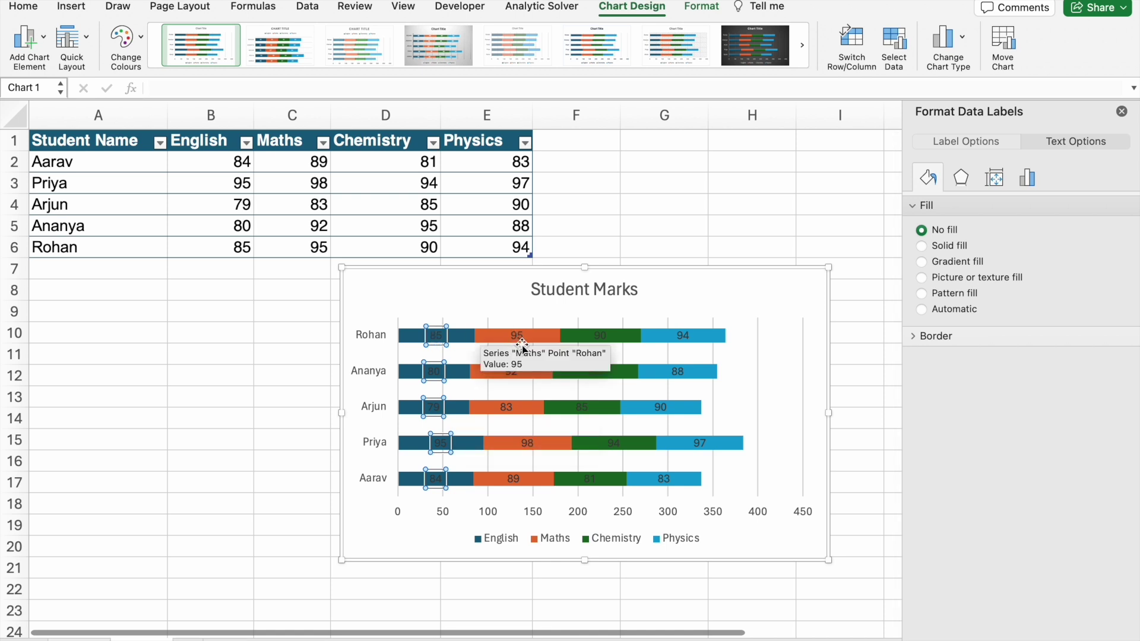
Set the Maths and English data label text fill to white
{"action": "left_click", "coordinate": [517, 336]}
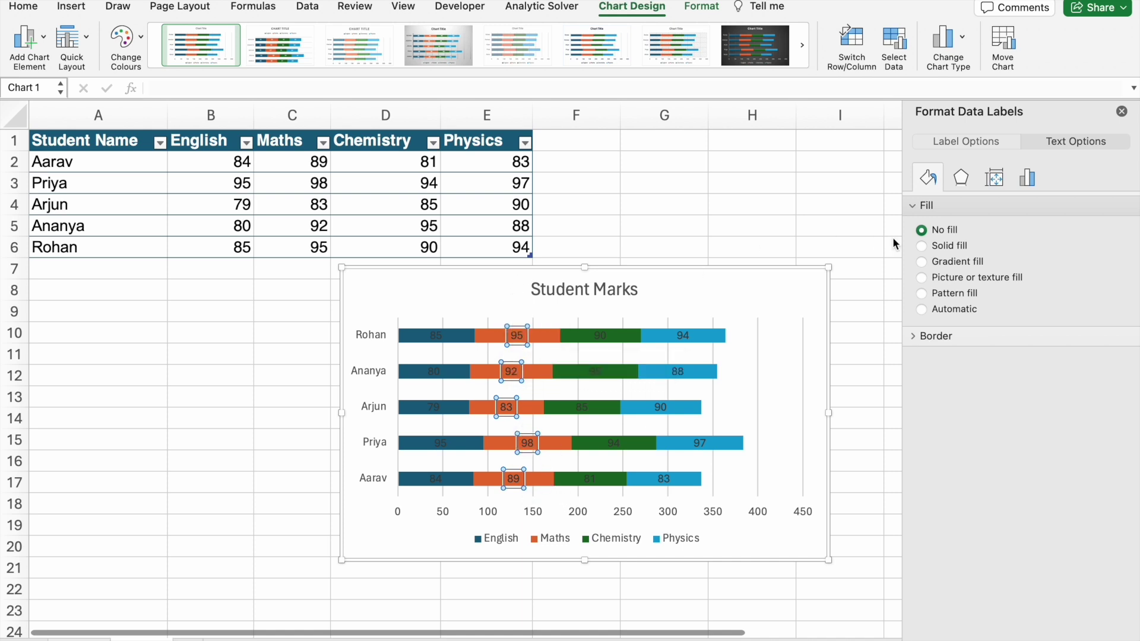
{"action": "left_click", "coordinate": [1089, 140]}
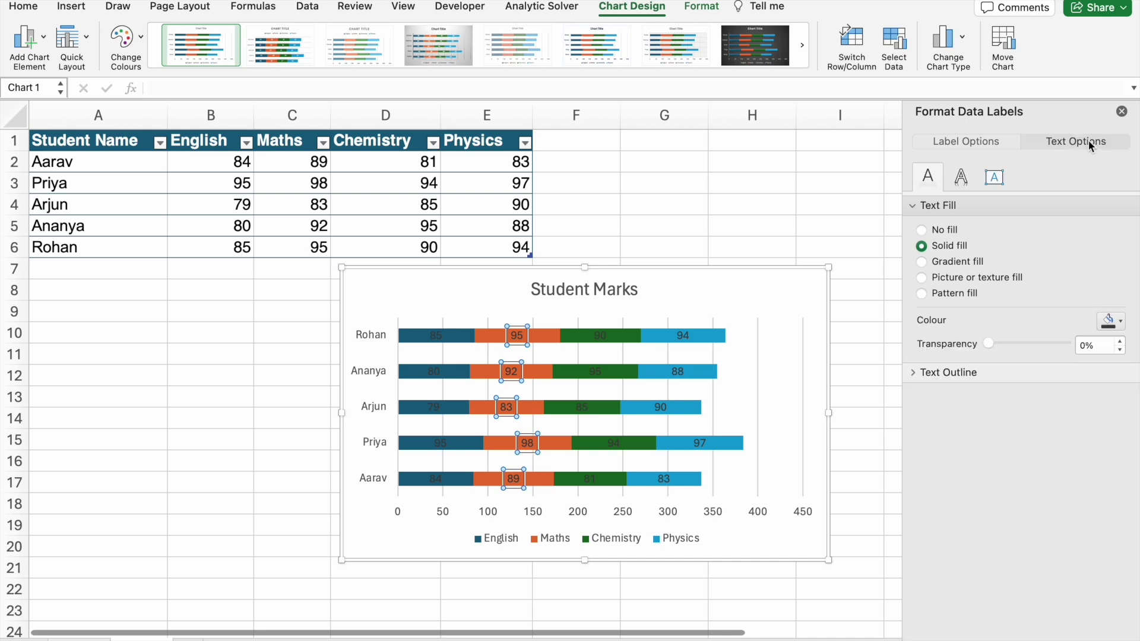
{"action": "left_click", "coordinate": [1119, 324]}
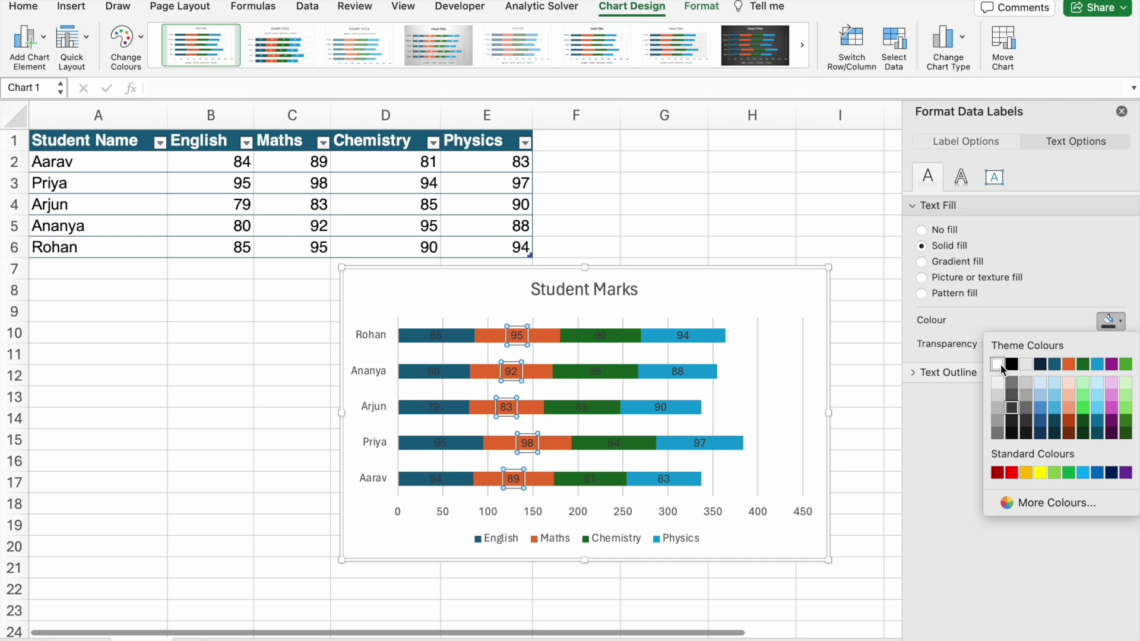
{"action": "left_click", "coordinate": [998, 364]}
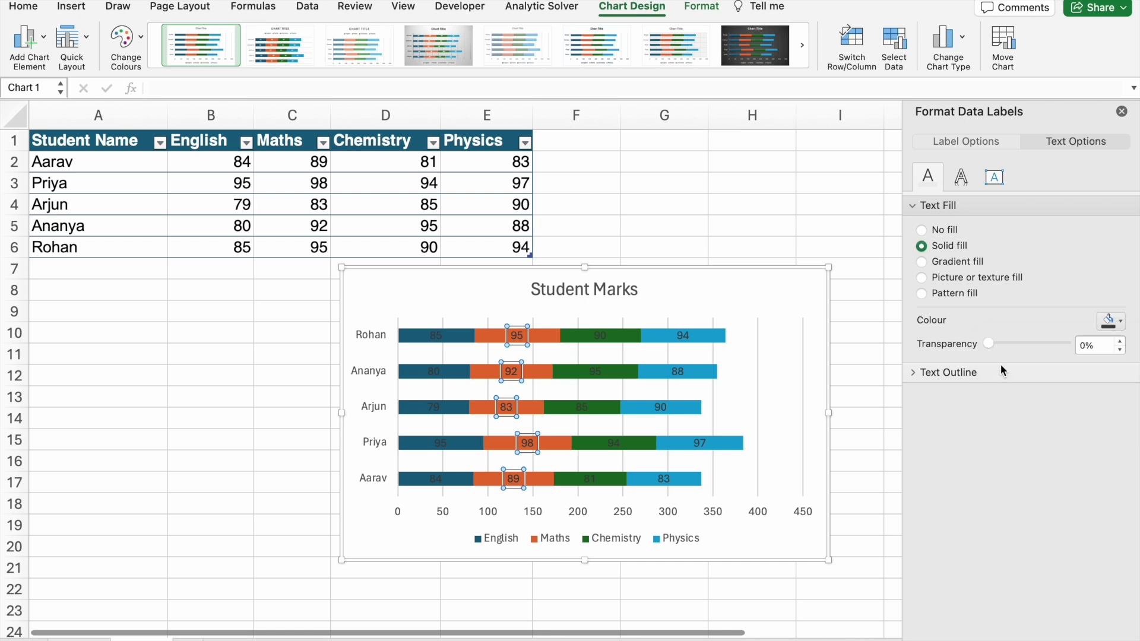
{"action": "left_click", "coordinate": [458, 336]}
{"action": "left_click", "coordinate": [436, 334]}
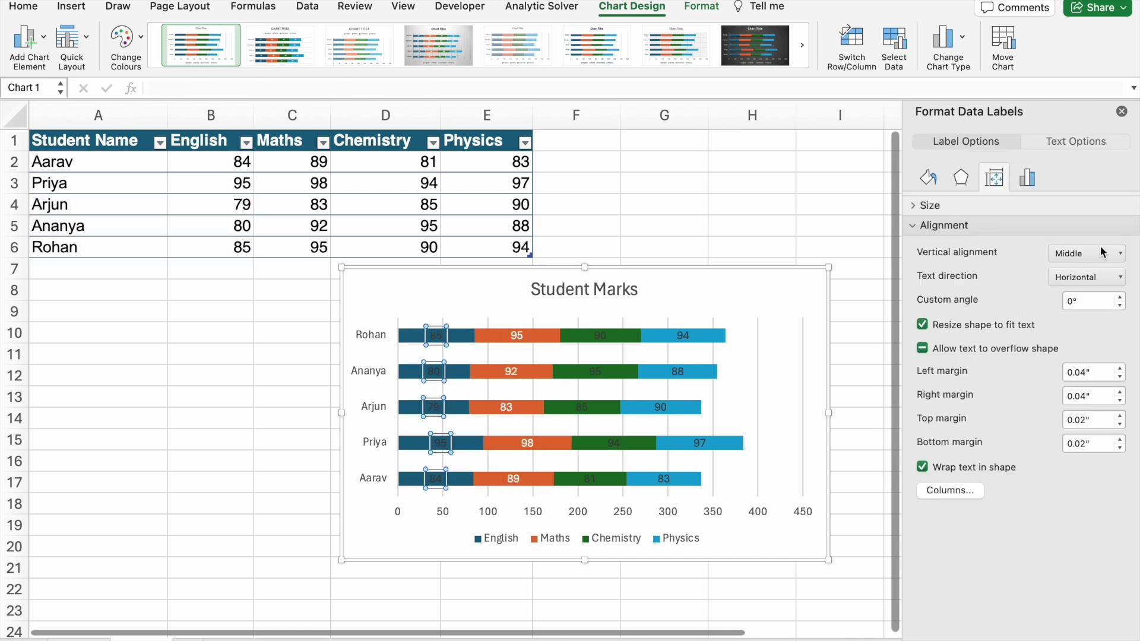
{"action": "left_click", "coordinate": [1083, 142]}
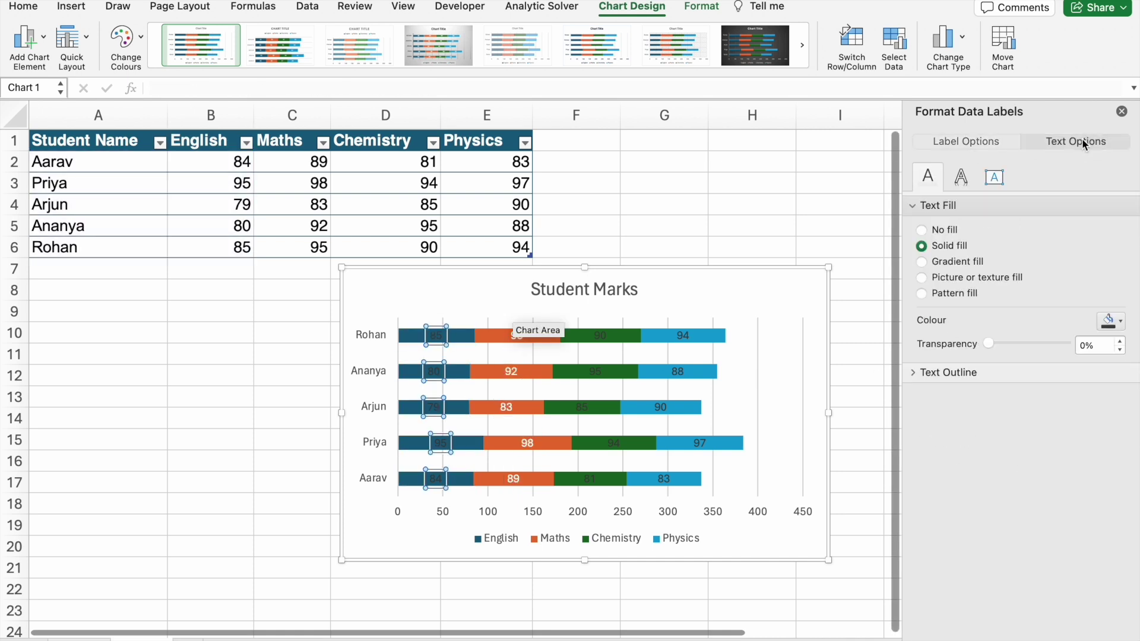
{"action": "left_click", "coordinate": [1118, 331]}
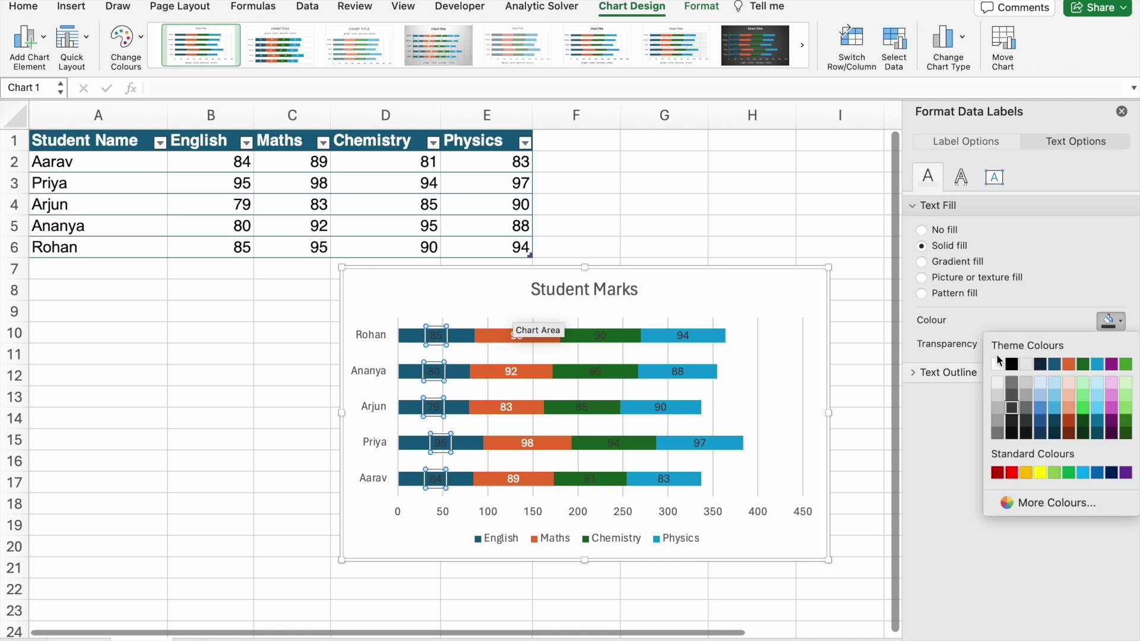
{"action": "left_click", "coordinate": [998, 363]}
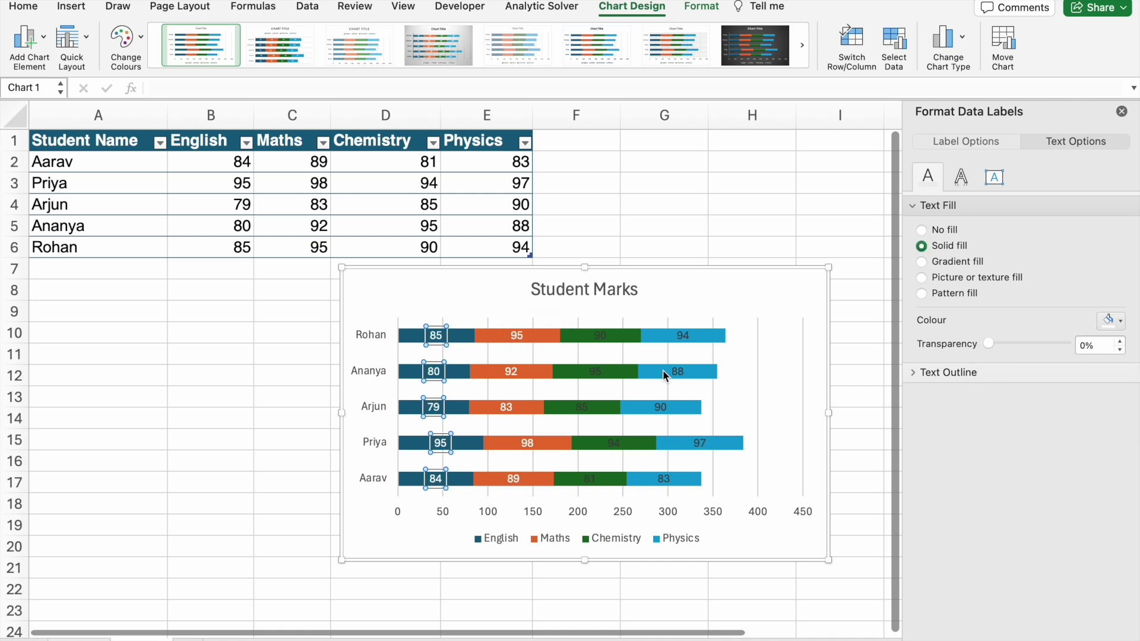
Set the Chemistry and Physics data label text fill to white
{"action": "left_click", "coordinate": [606, 334]}
{"action": "left_click", "coordinate": [1108, 322]}
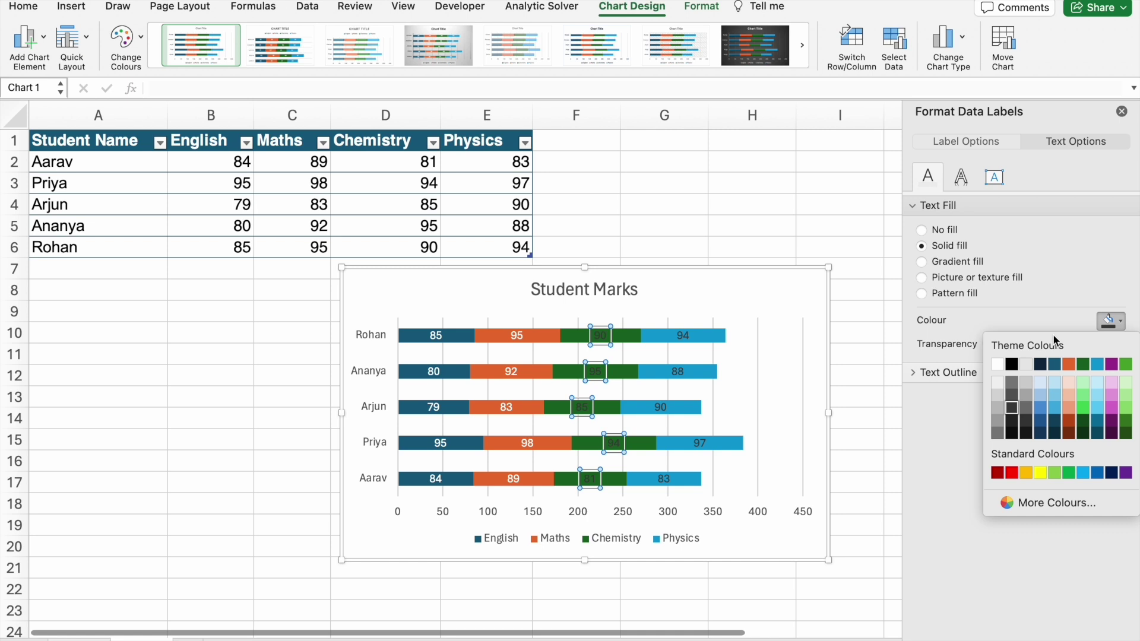
{"action": "left_click", "coordinate": [998, 364]}
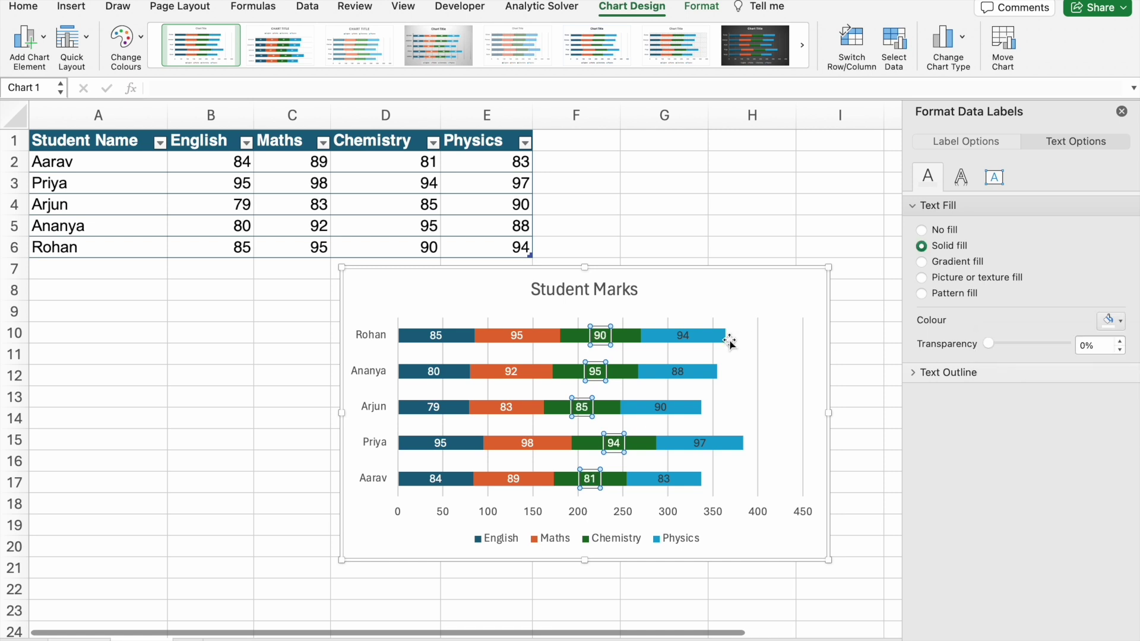
{"action": "left_click", "coordinate": [686, 336]}
{"action": "left_click", "coordinate": [1108, 321]}
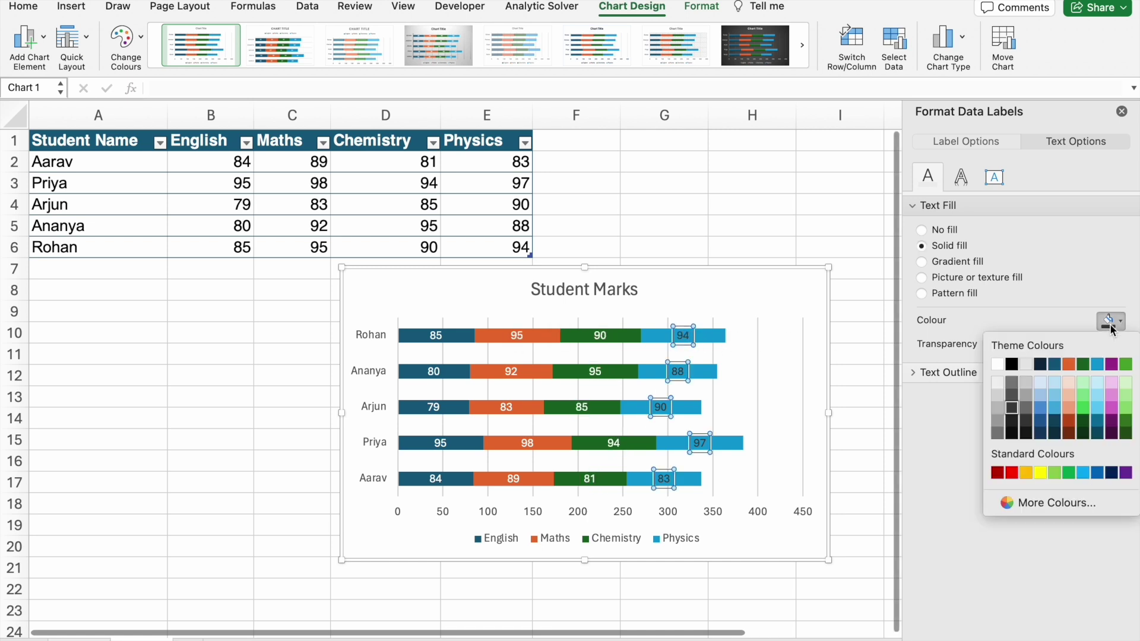
{"action": "left_click", "coordinate": [998, 364]}
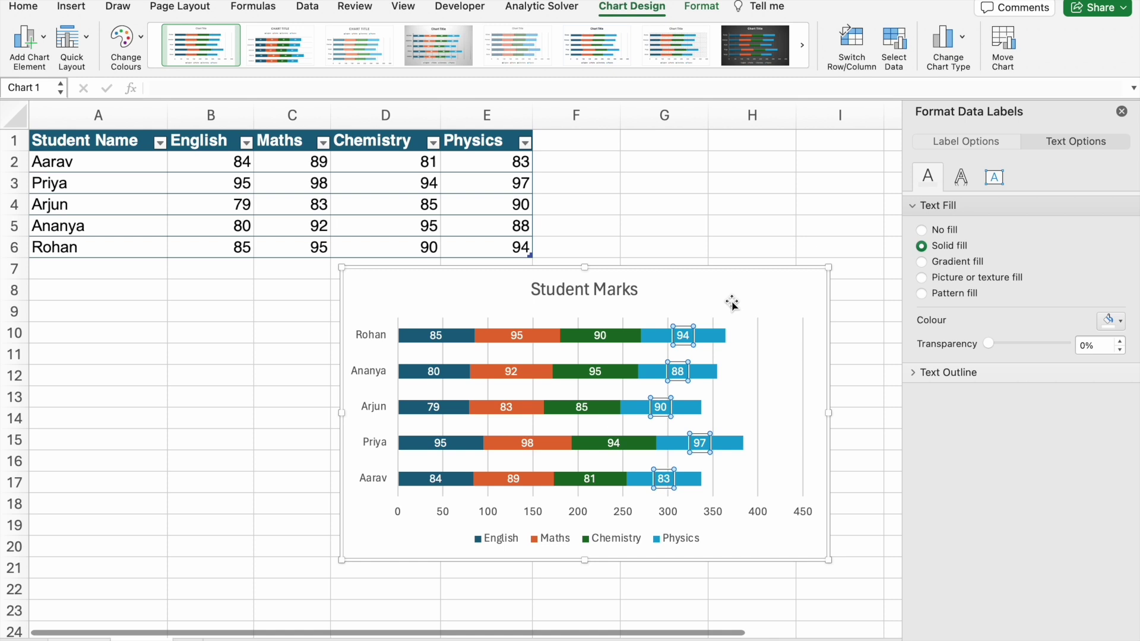
{"action": "left_click", "coordinate": [732, 300]}
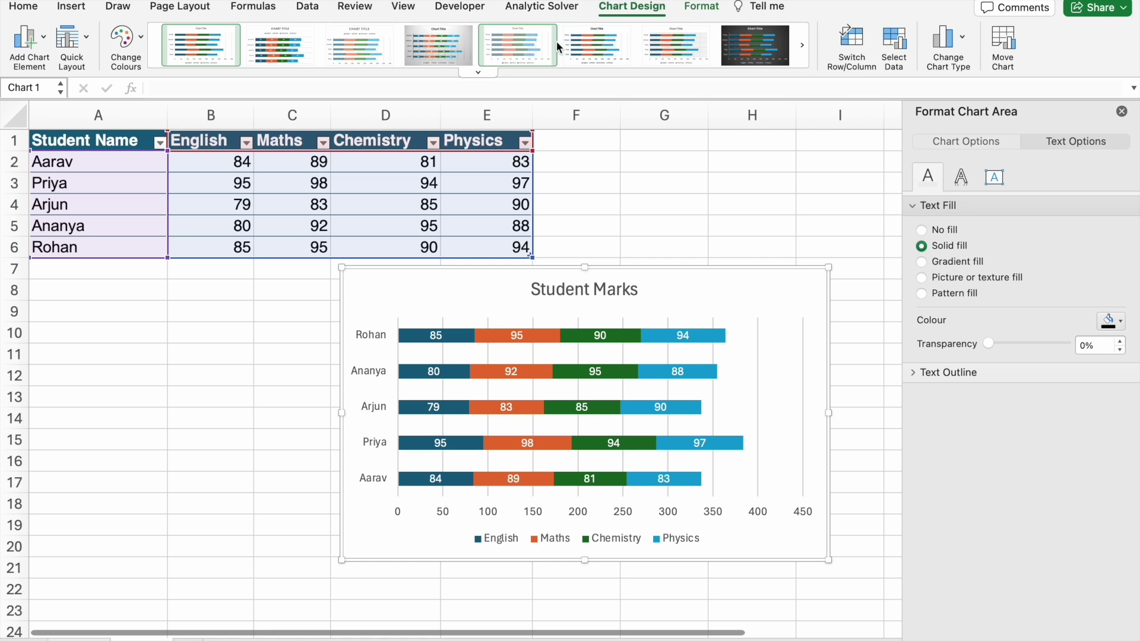
Try several chart styles and keep the one with a bold dark title
{"action": "left_click", "coordinate": [356, 45]}
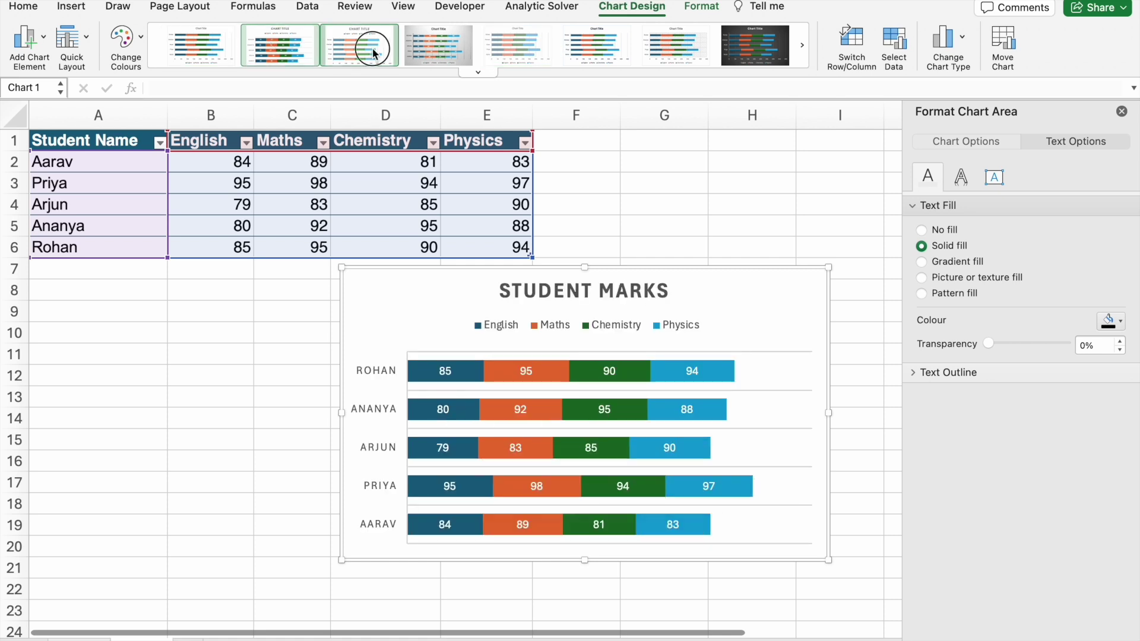
{"action": "left_click", "coordinate": [591, 45]}
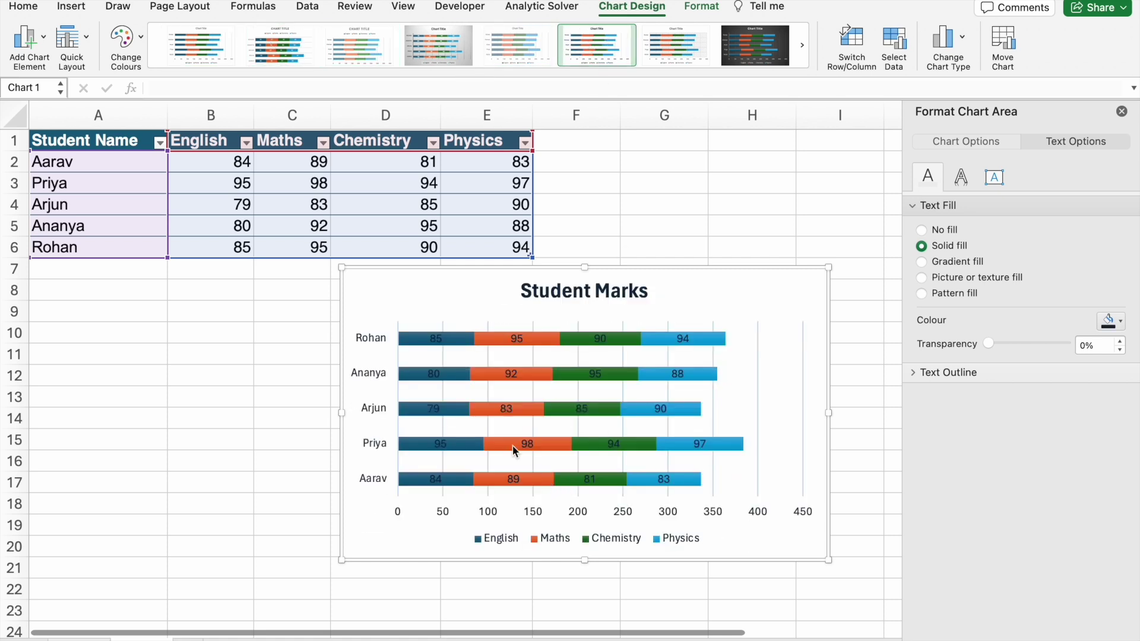
{"action": "left_click", "coordinate": [668, 59]}
{"action": "left_click", "coordinate": [440, 294]}
{"action": "left_click", "coordinate": [720, 232]}
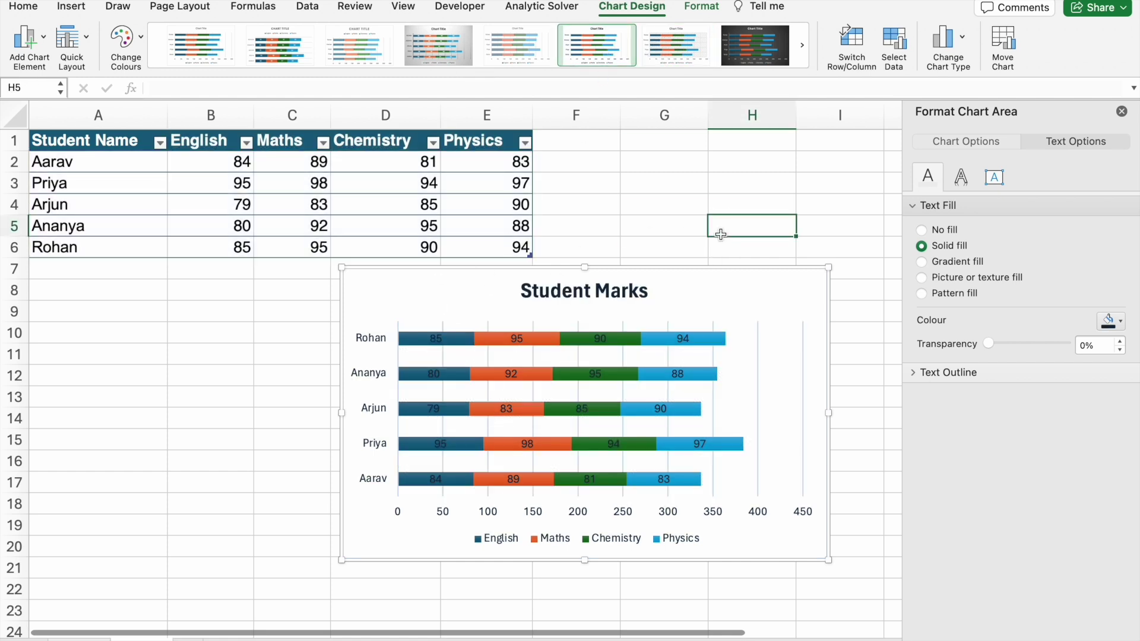
{"action": "left_click", "coordinate": [493, 290]}
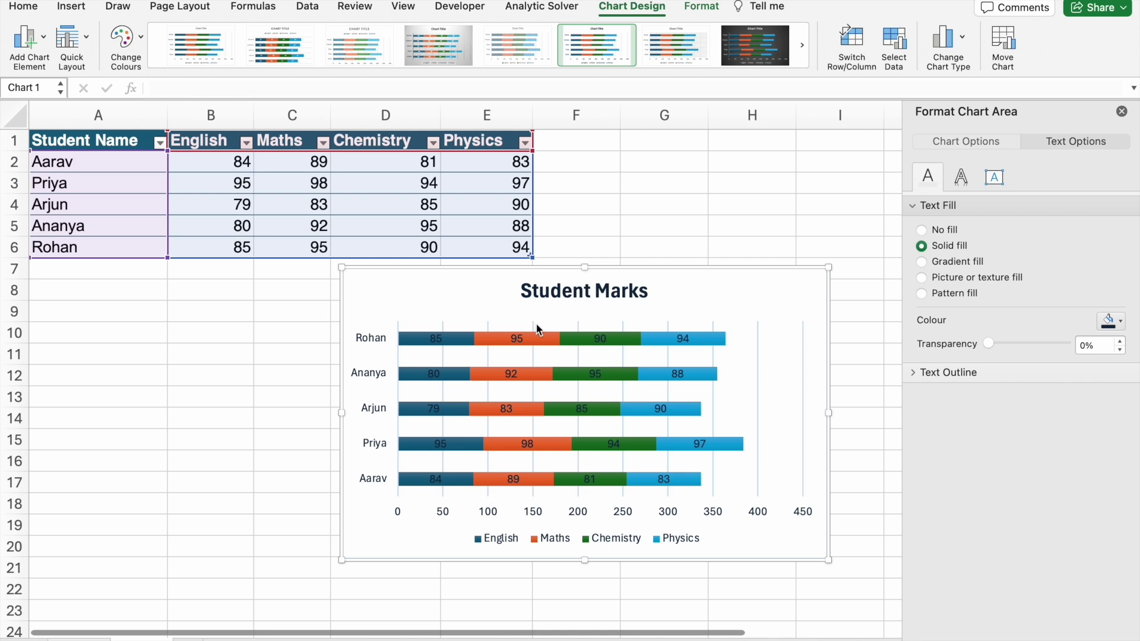
Recolour the English and Maths data labels white
{"action": "left_click", "coordinate": [435, 338]}
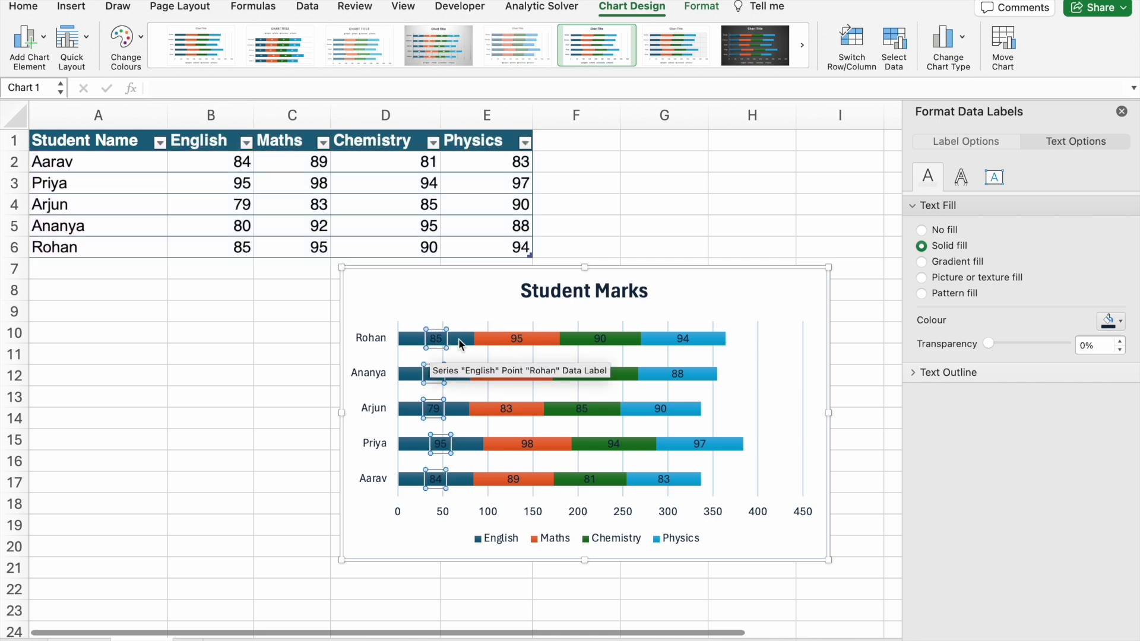
{"action": "left_click", "coordinate": [1109, 327]}
{"action": "left_click", "coordinate": [998, 364]}
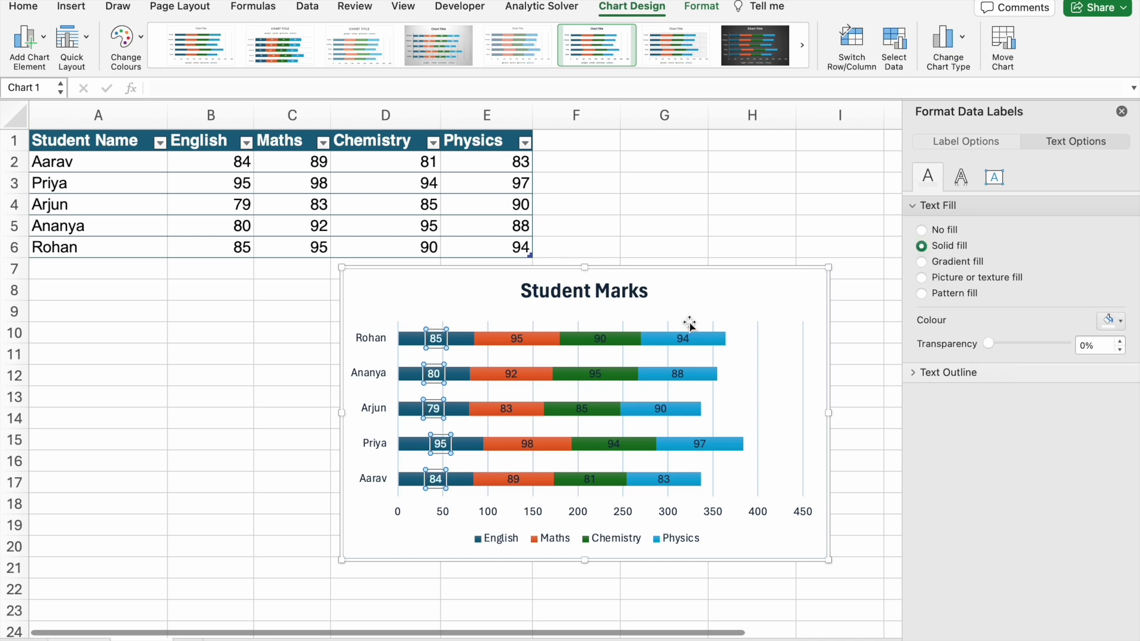
{"action": "left_click", "coordinate": [523, 331]}
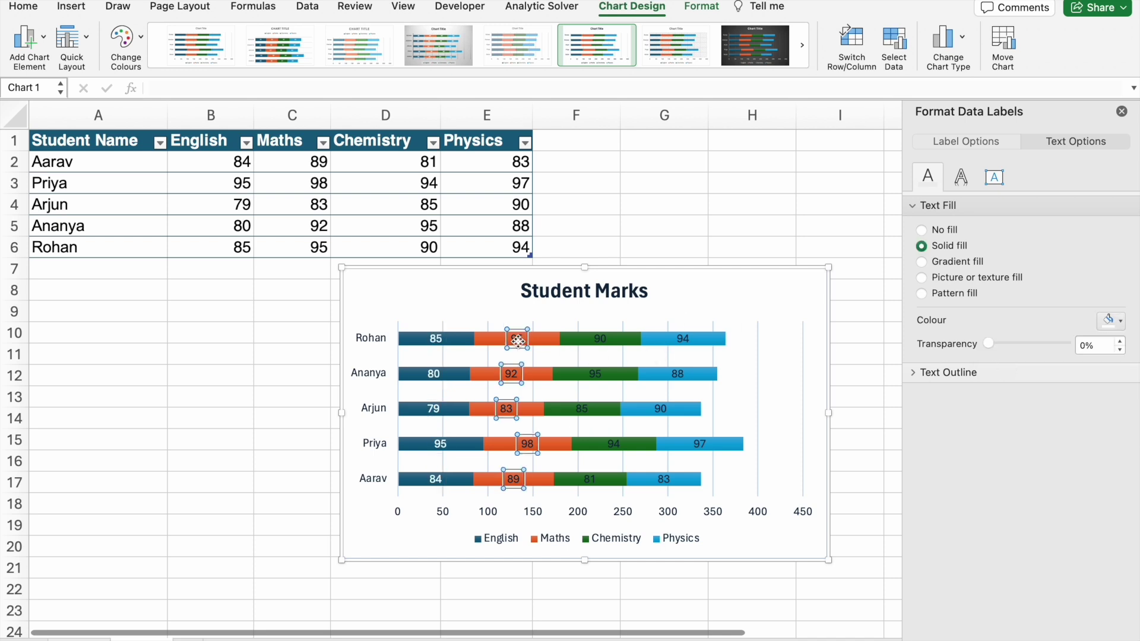
{"action": "left_click", "coordinate": [1109, 323]}
{"action": "left_click", "coordinate": [997, 364]}
Recolour the Chemistry and Physics data labels white and reselect the whole chart
{"action": "left_click", "coordinate": [607, 340]}
{"action": "left_click", "coordinate": [1111, 322]}
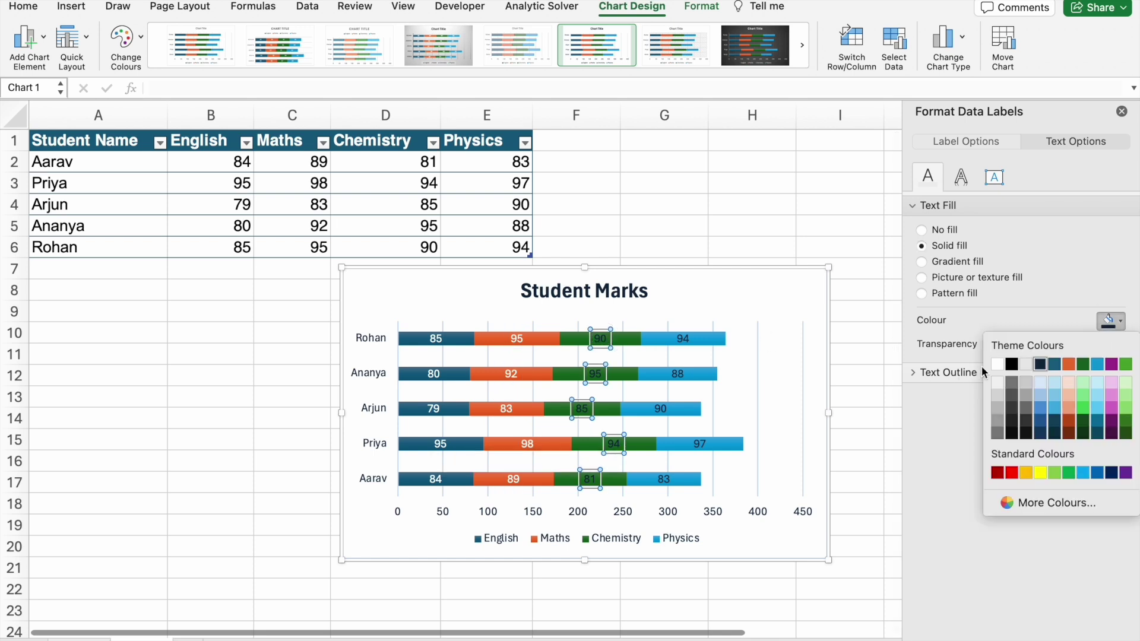
{"action": "left_click", "coordinate": [997, 364]}
{"action": "left_click", "coordinate": [684, 339]}
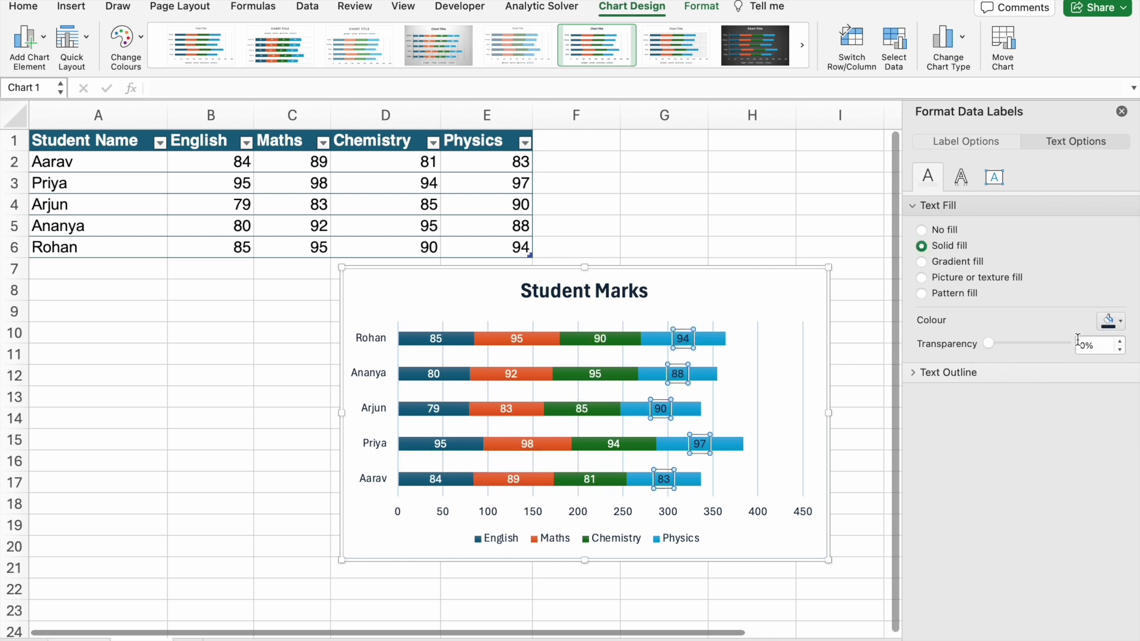
{"action": "left_click", "coordinate": [1109, 321]}
{"action": "left_click", "coordinate": [1002, 369]}
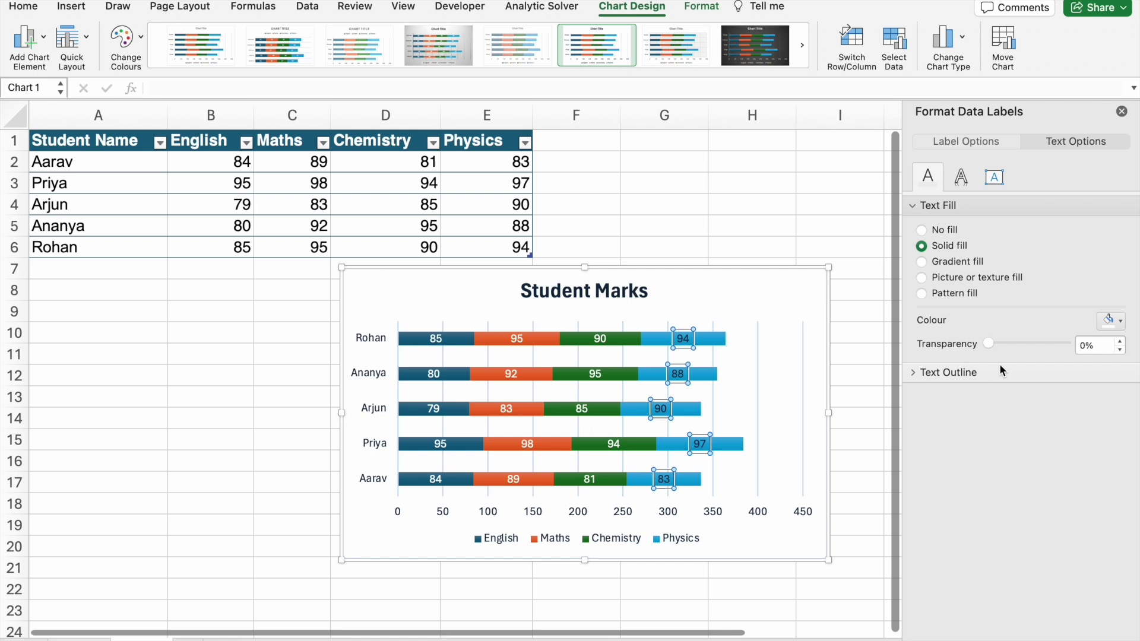
{"action": "left_click", "coordinate": [757, 290]}
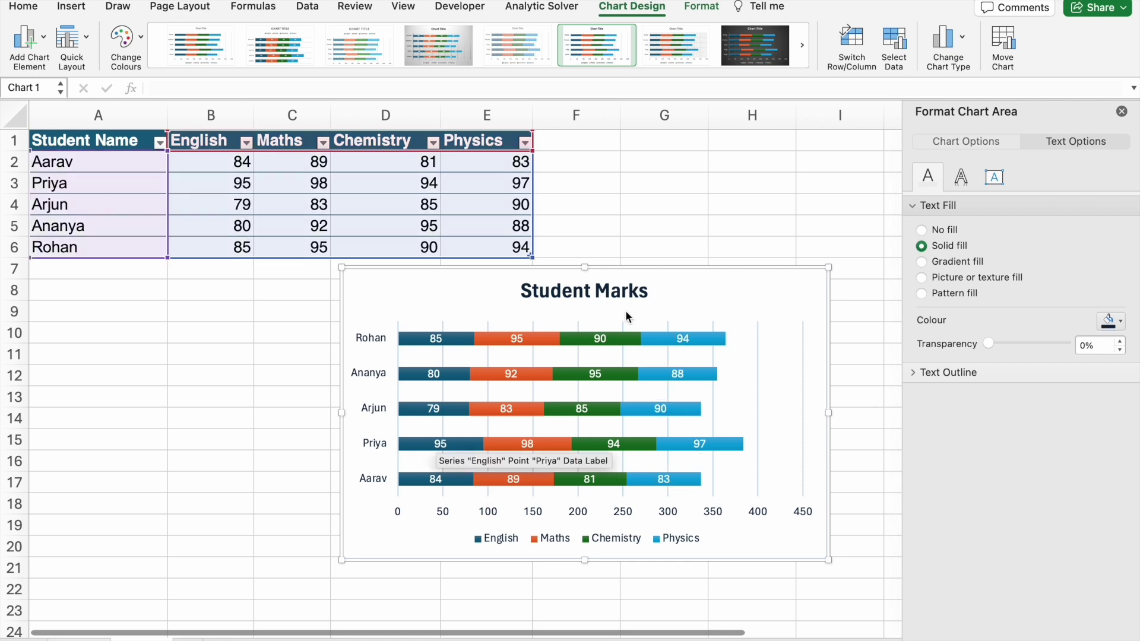
{"action": "left_click", "coordinate": [41, 46]}
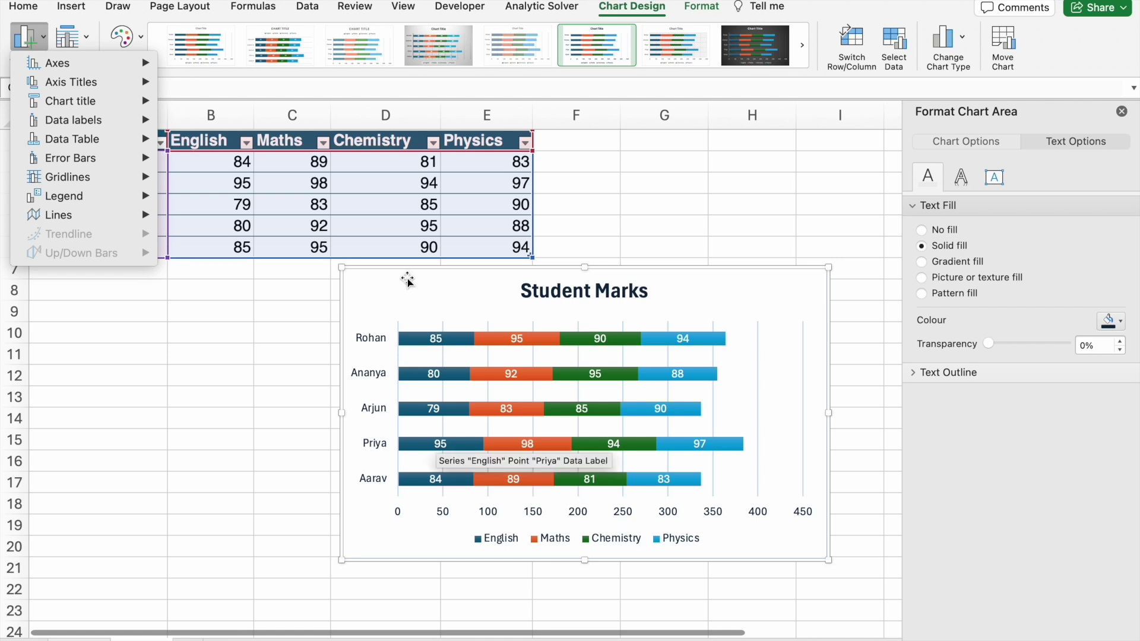
Apply Colourful Palette 3: orange English, blue Maths, green Chemistry, dark red Physics bars
{"action": "left_click", "coordinate": [735, 294]}
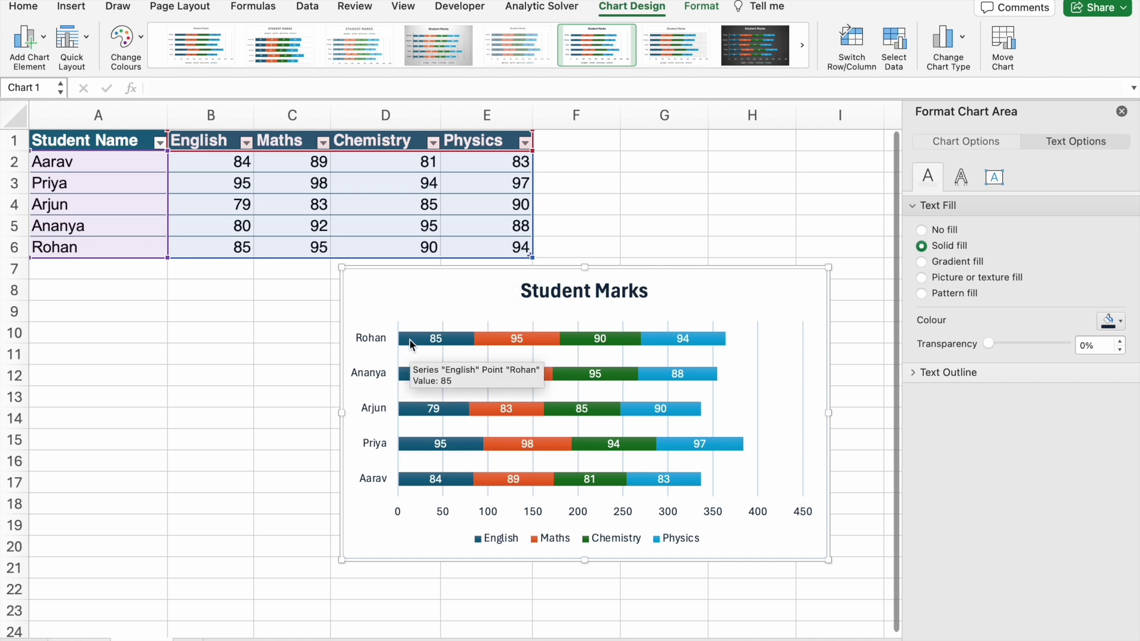
{"action": "left_click", "coordinate": [411, 345]}
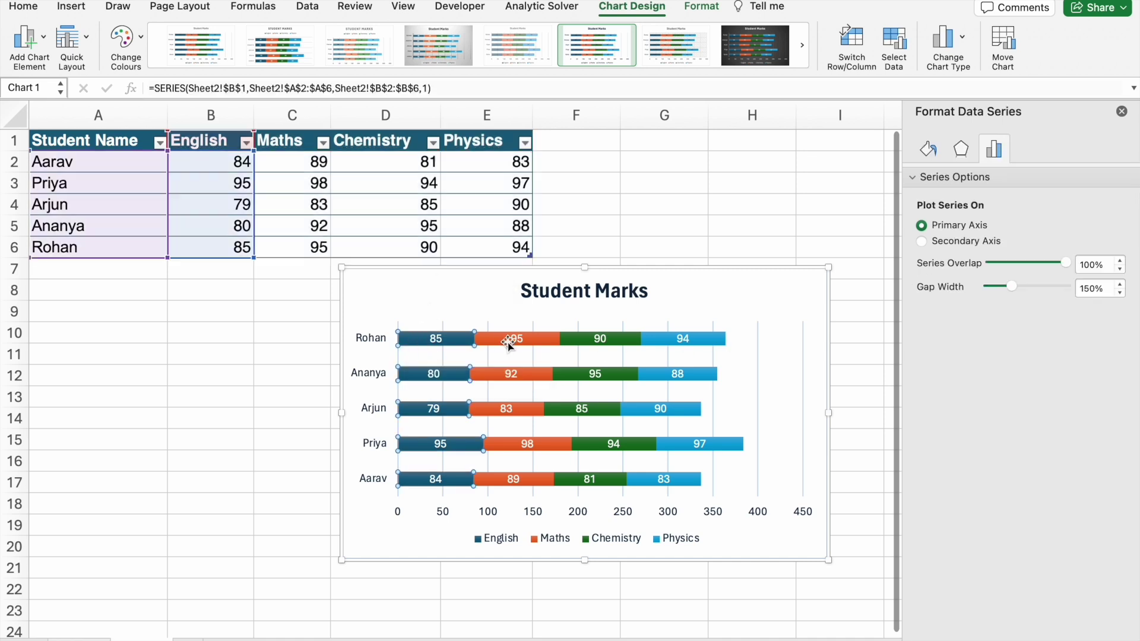
{"action": "left_click", "coordinate": [736, 286]}
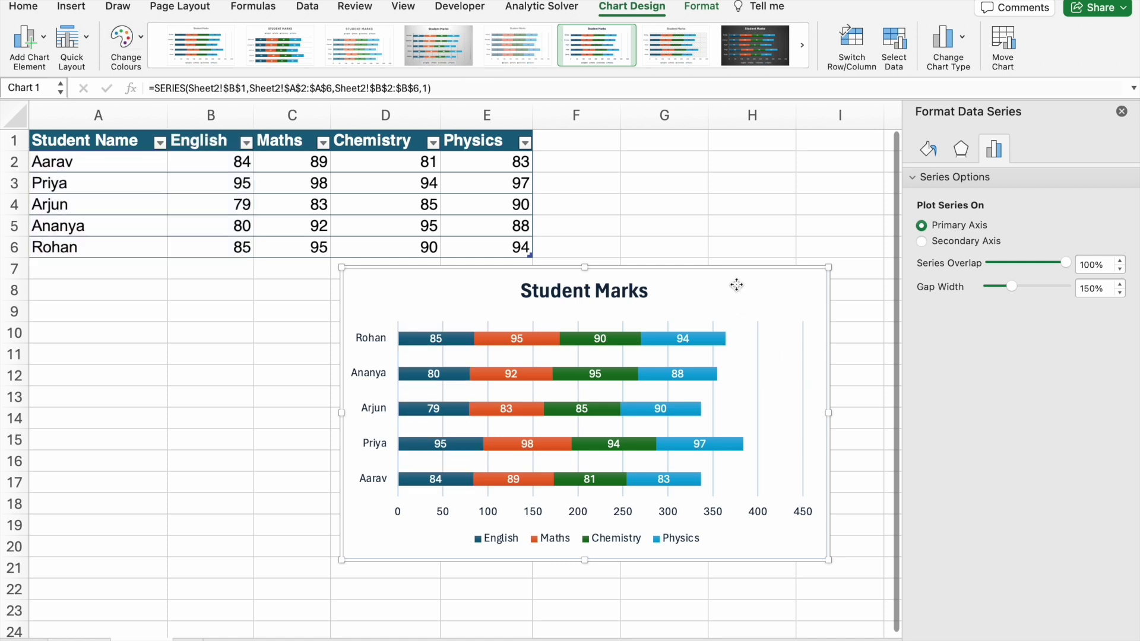
{"action": "left_click", "coordinate": [123, 38]}
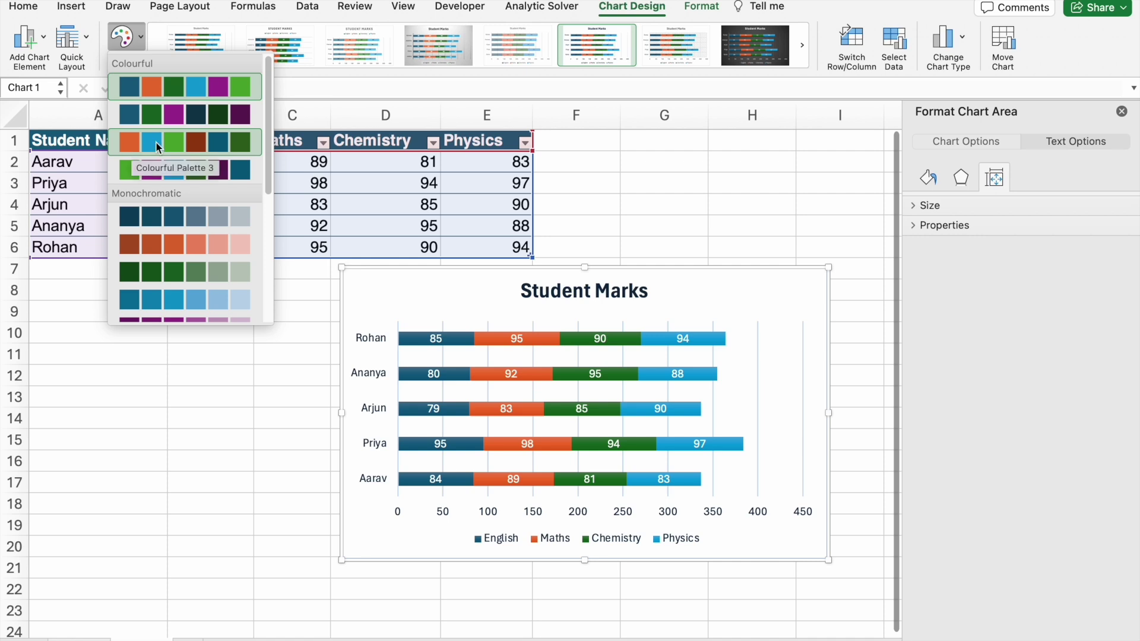
{"action": "left_click", "coordinate": [132, 145]}
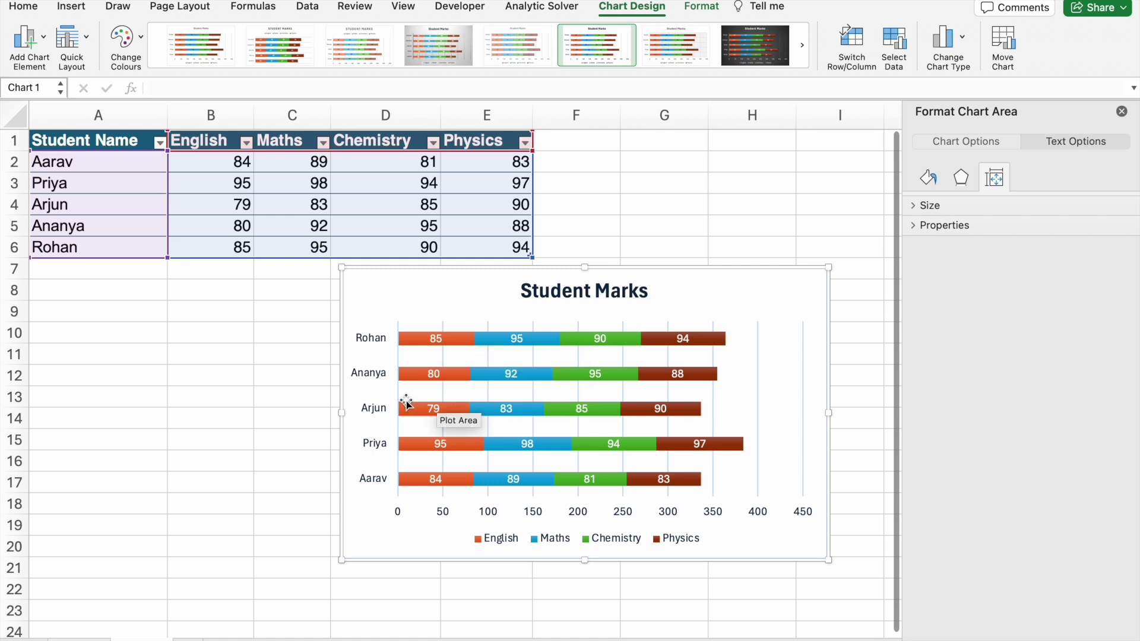
{"action": "left_click", "coordinate": [737, 293]}
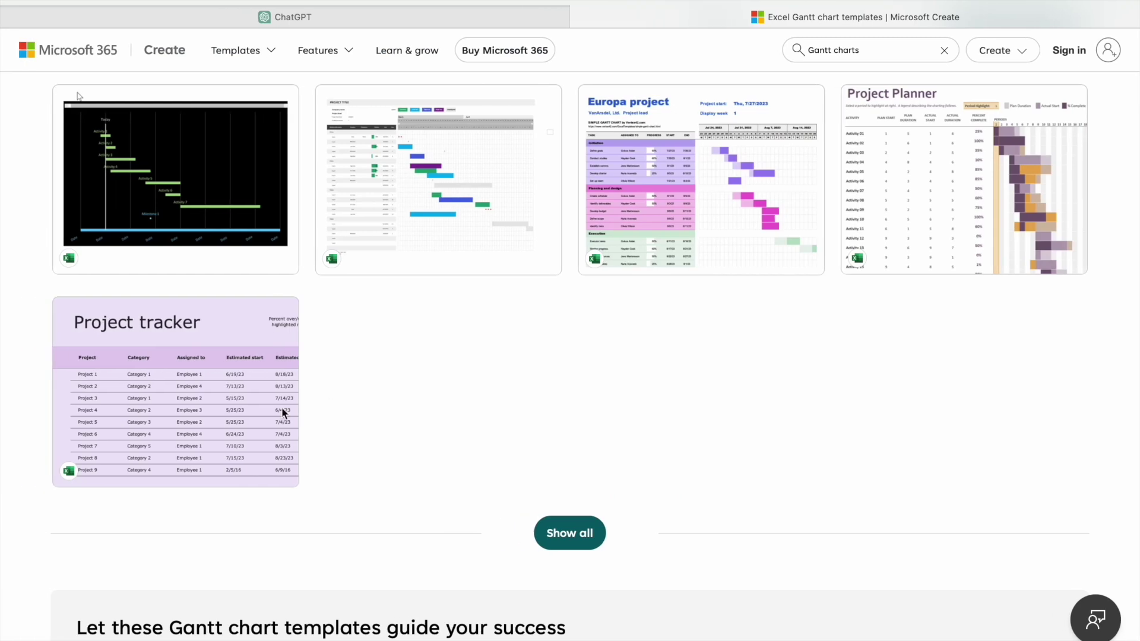
Preview the Project Planner Gantt template, then go back to the Gantt templates list
{"action": "scroll", "coordinate": [268, 398], "scroll_direction": "up", "scroll_amount": 2}
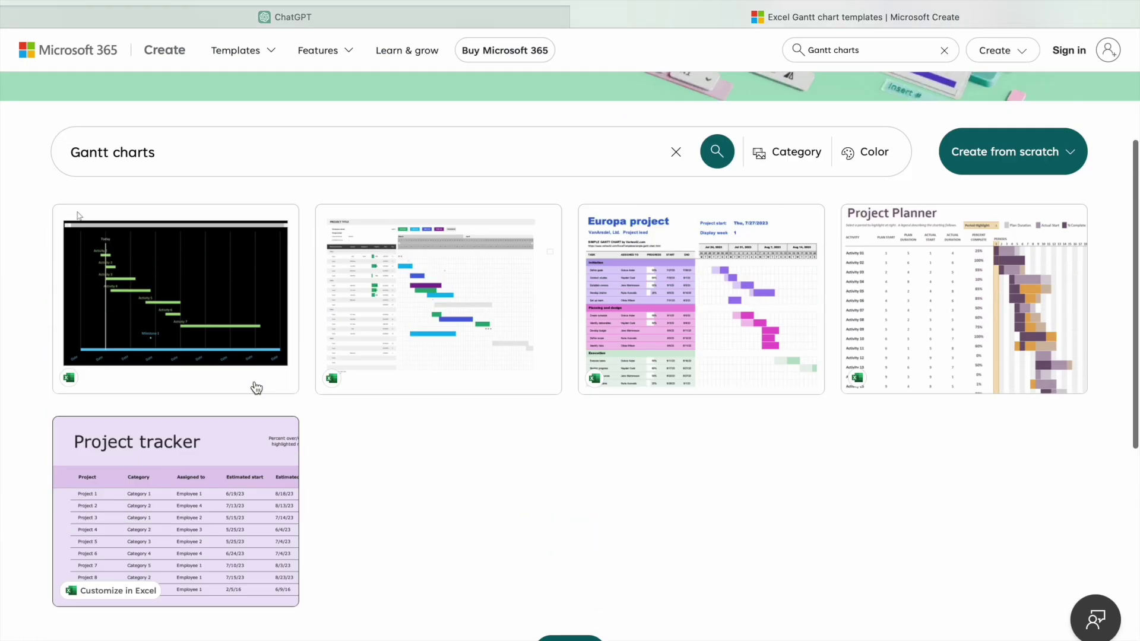
{"action": "scroll", "coordinate": [256, 388], "scroll_direction": "up", "scroll_amount": 4}
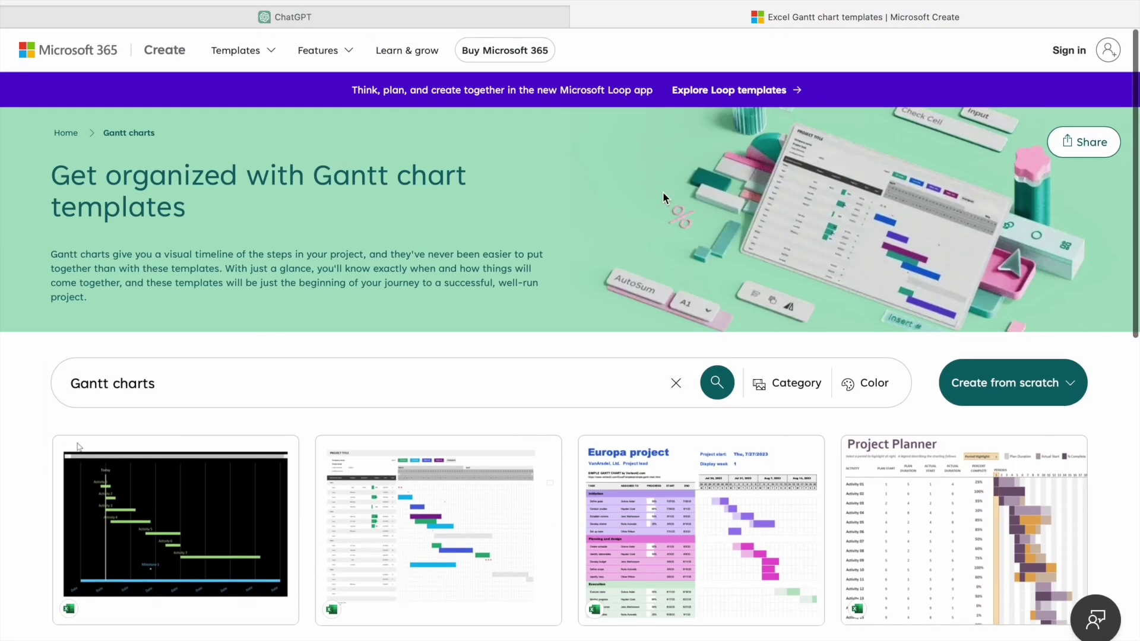
{"action": "scroll", "coordinate": [586, 248], "scroll_direction": "down", "scroll_amount": 4}
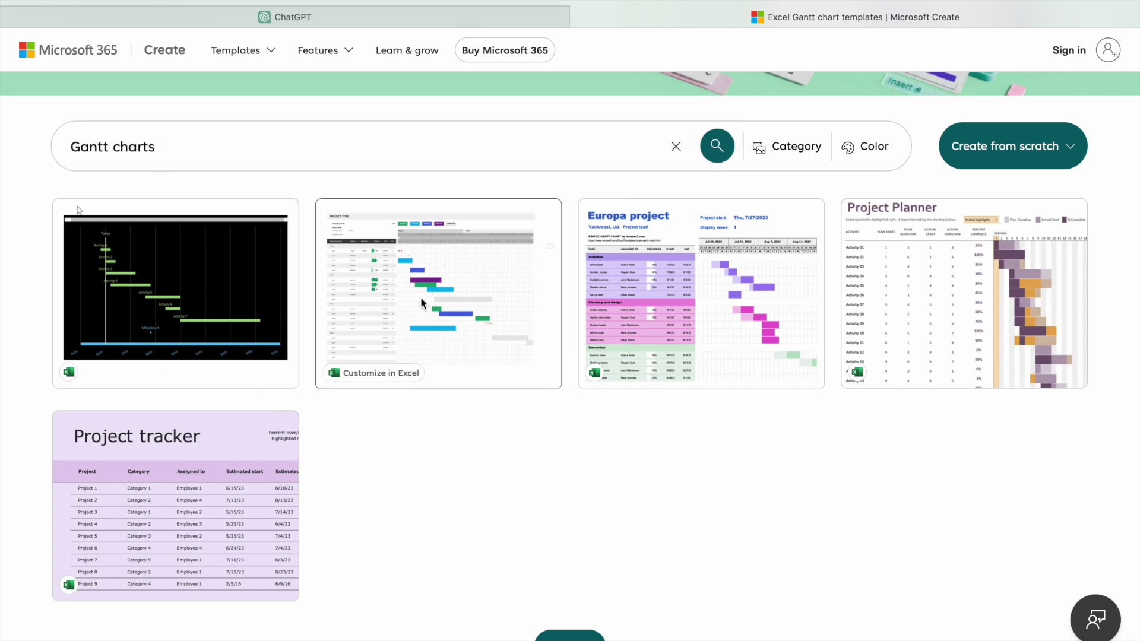
{"action": "mouse_move", "coordinate": [964, 294]}
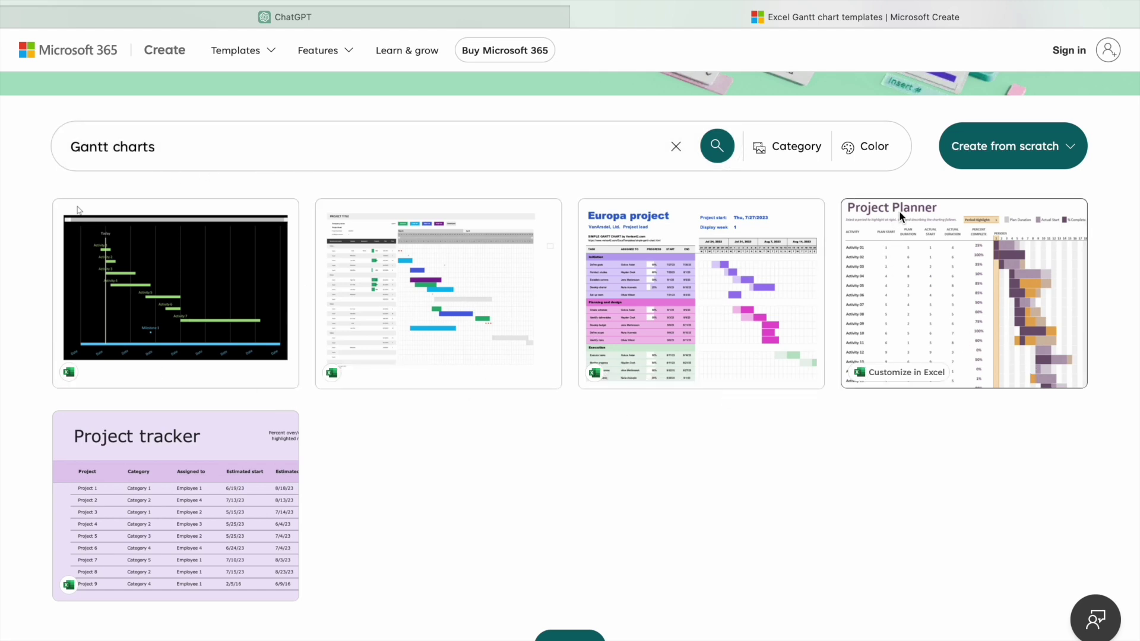
{"action": "left_click", "coordinate": [952, 331]}
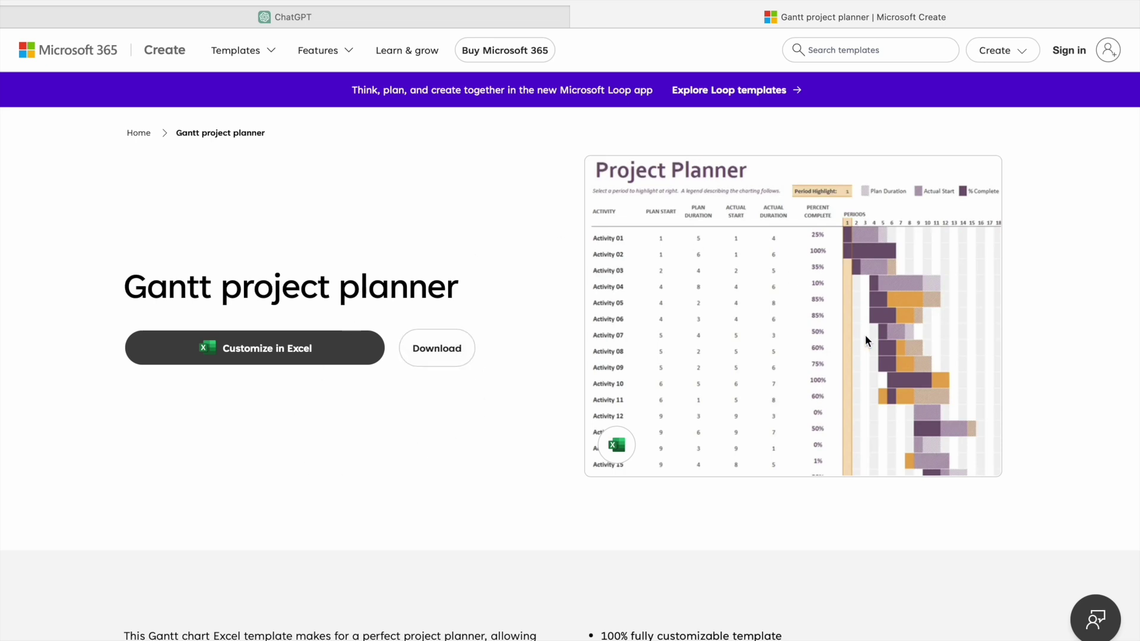
{"action": "key", "text": "alt+Left"}
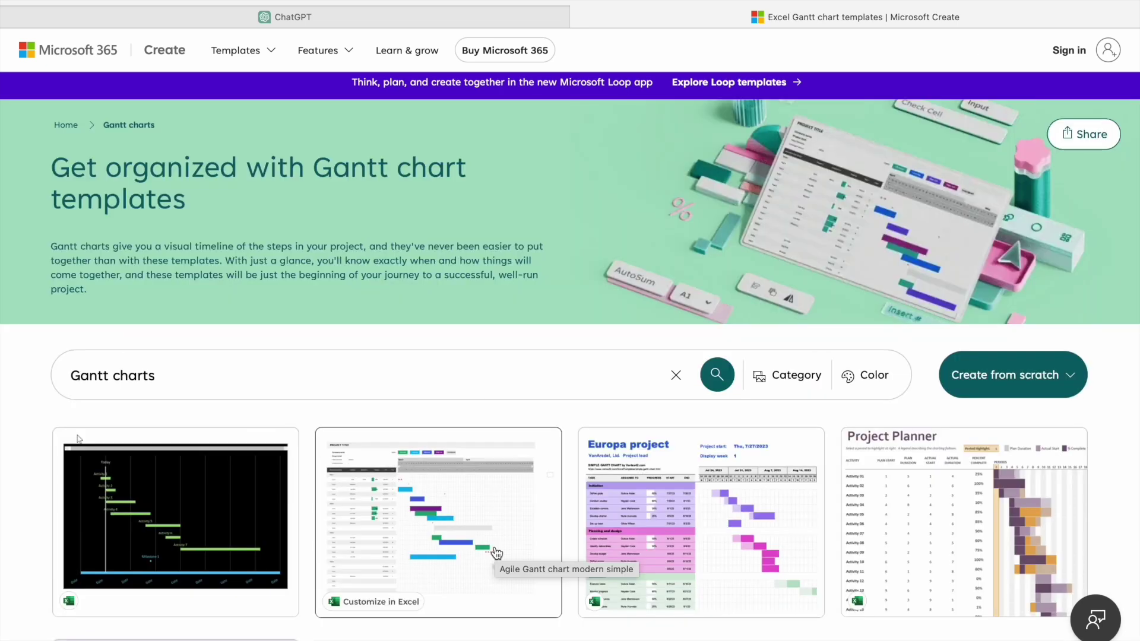